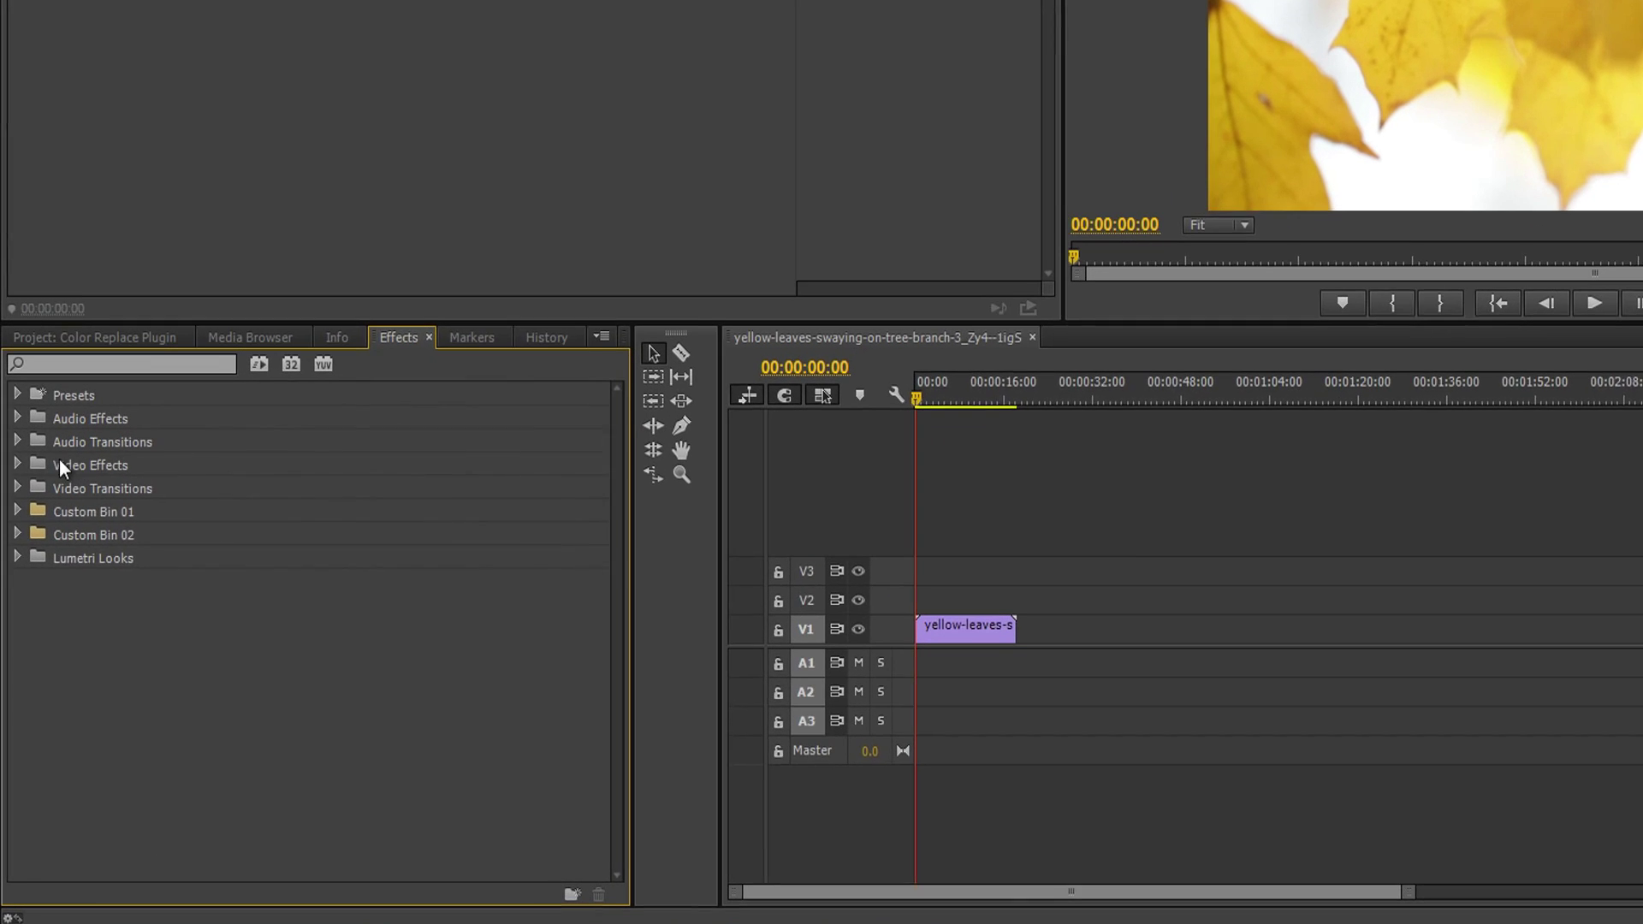
Drag NewBlue Filters' Color Replace from Video Effects onto the yellow-leaves clip on V1.
{"action": "left_click", "coordinate": [17, 462]}
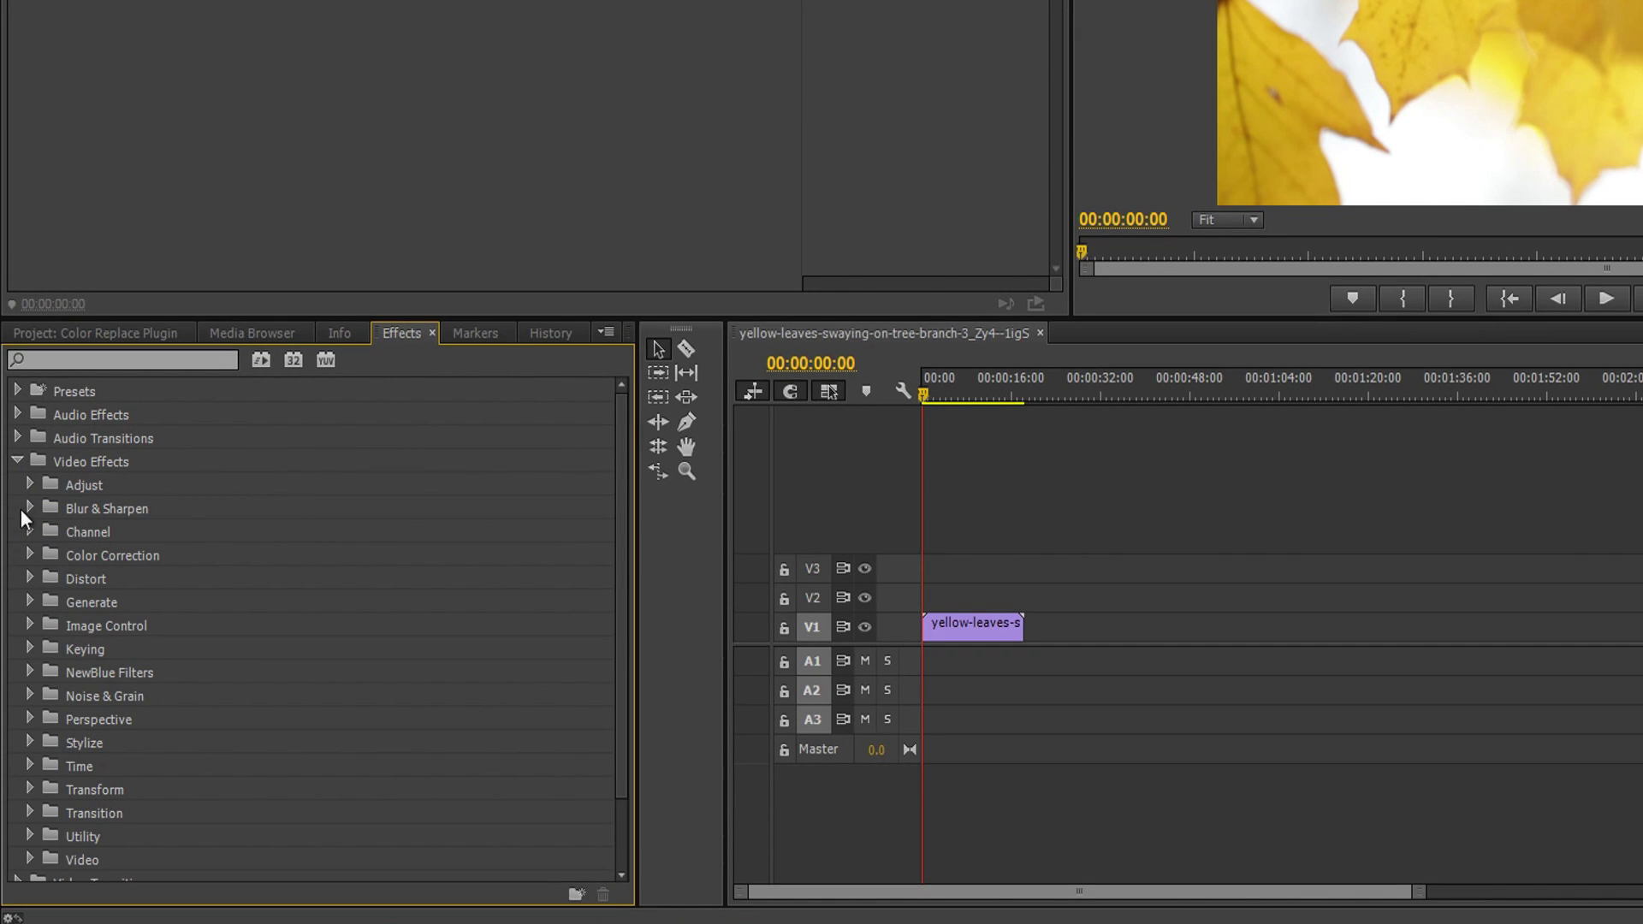
{"action": "left_click", "coordinate": [32, 670]}
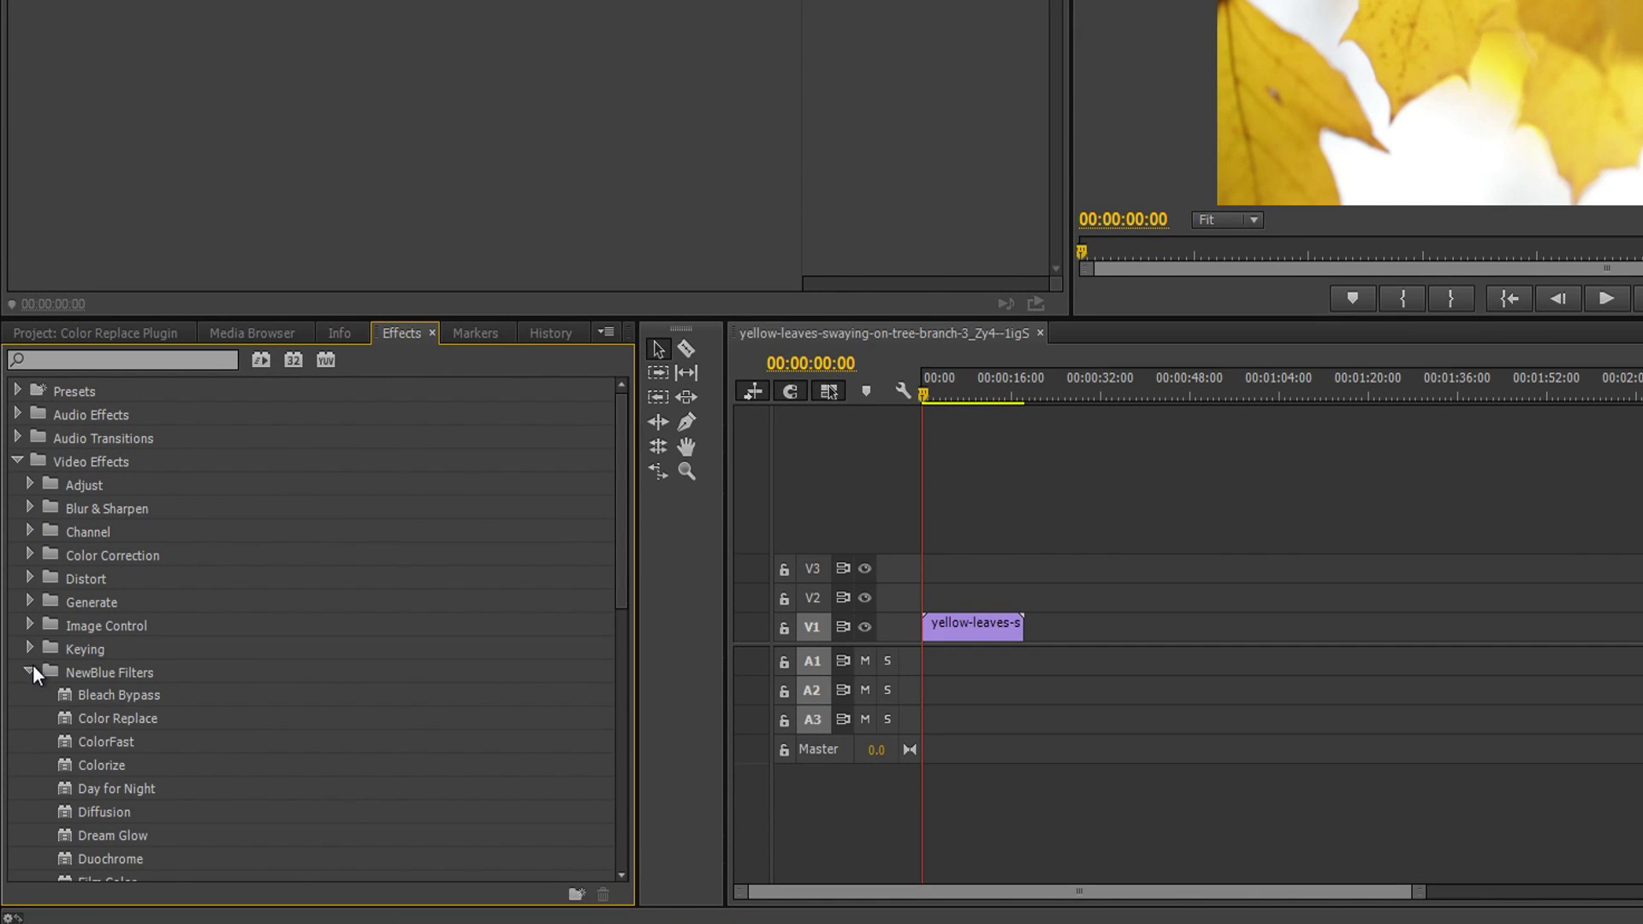
{"action": "scroll", "coordinate": [575, 584], "scroll_direction": "down", "scroll_amount": 5}
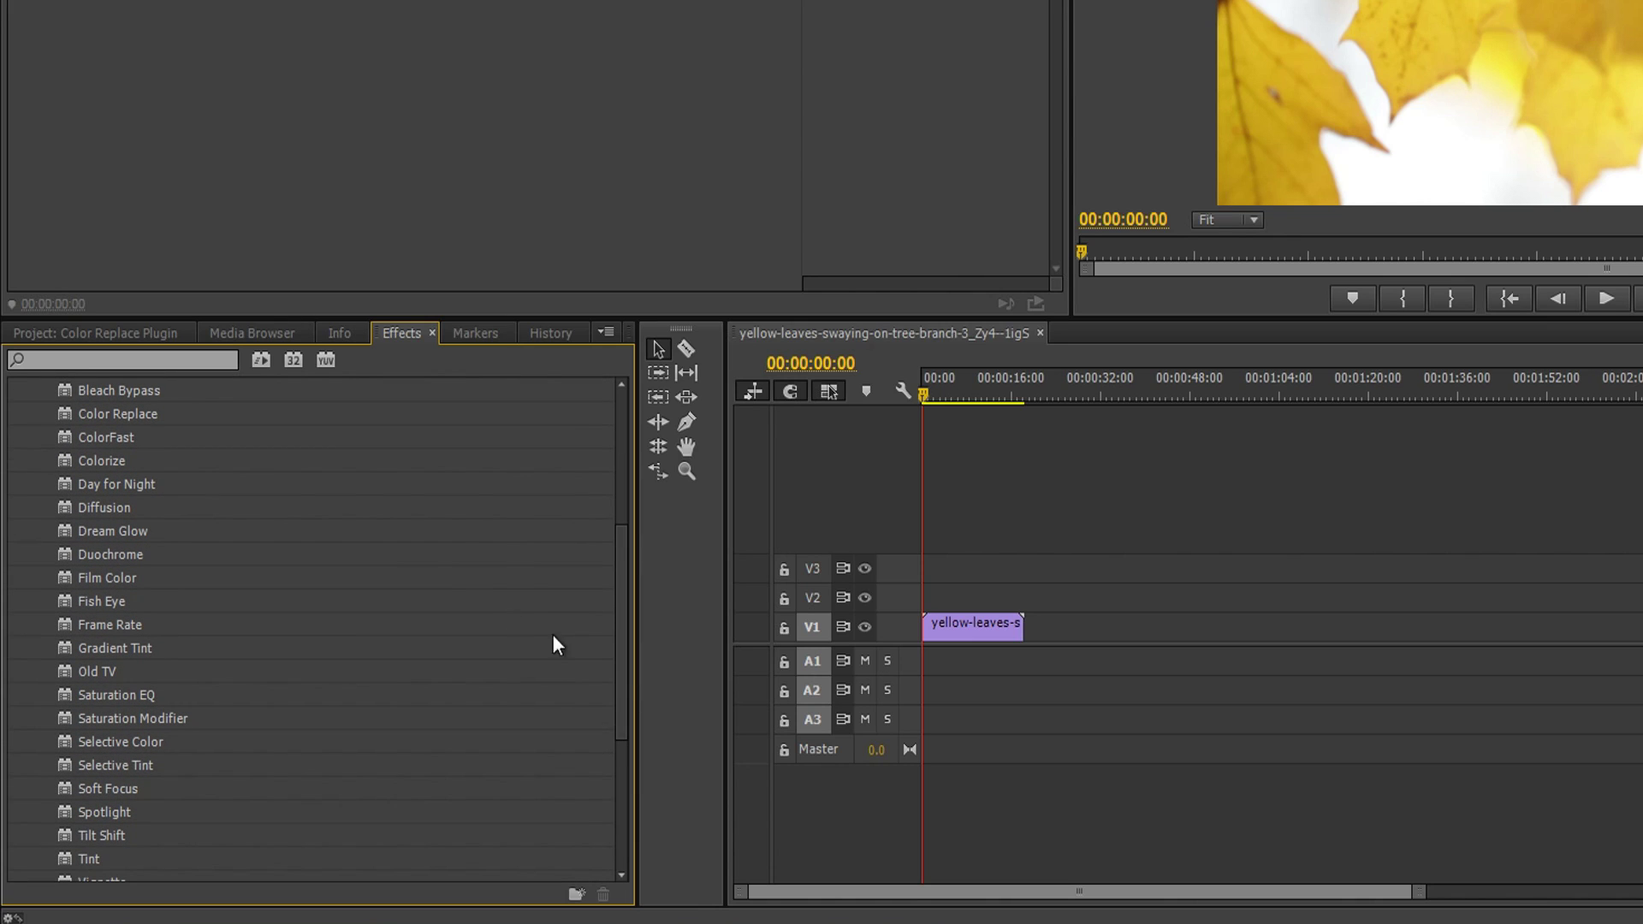
{"action": "left_click_drag", "start_coordinate": [122, 425], "coordinate": [1011, 630]}
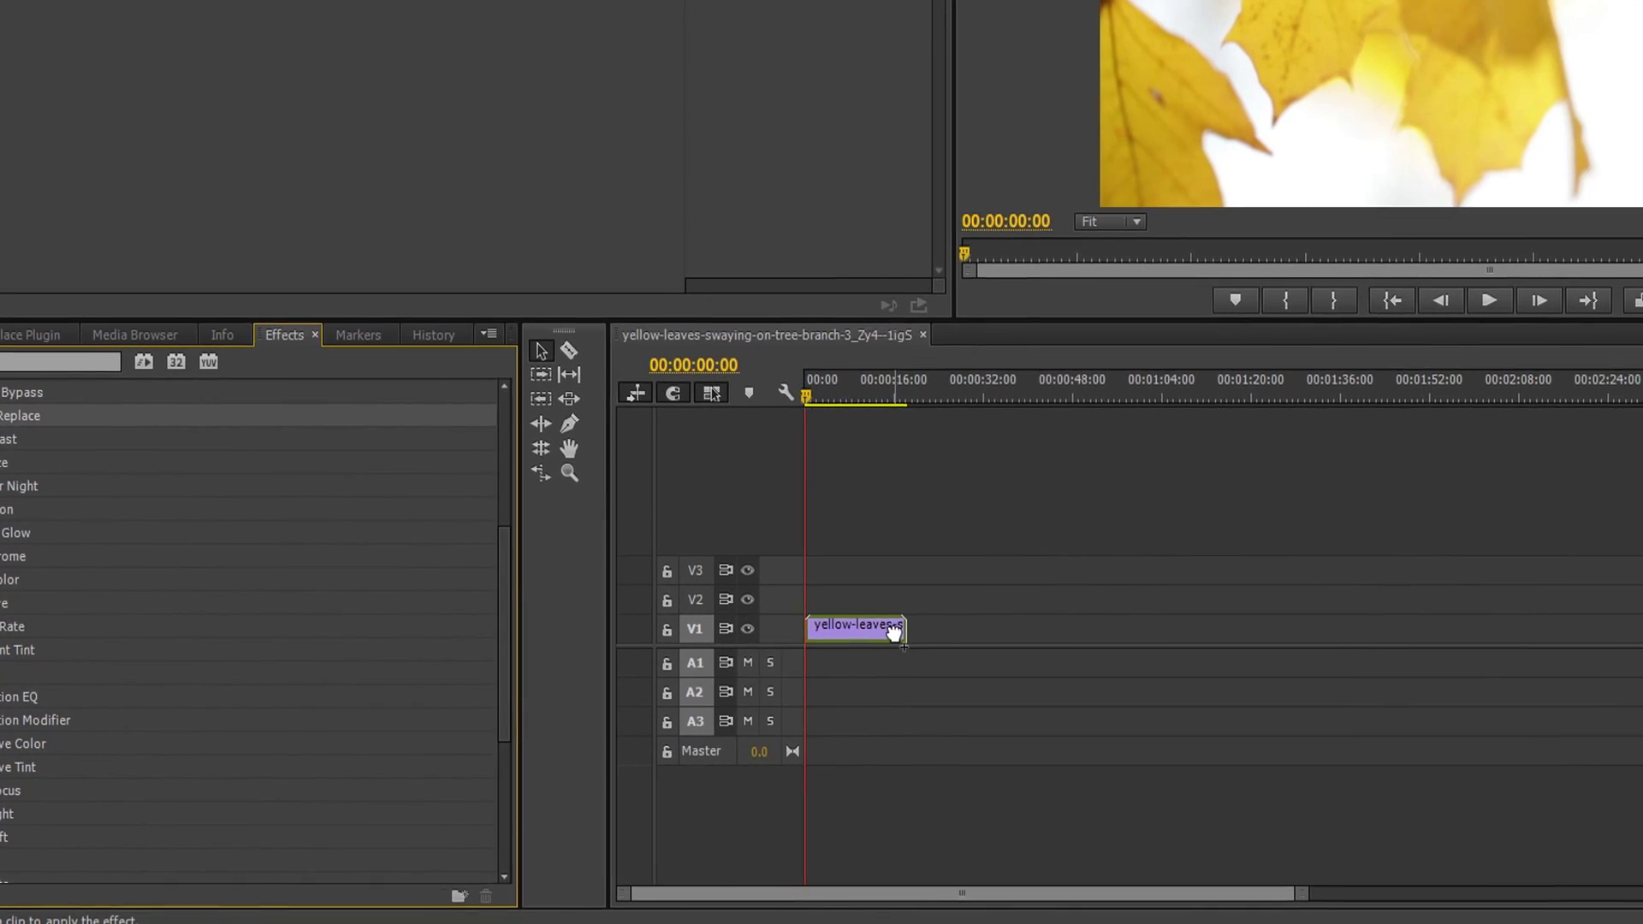
{"action": "left_click_drag", "start_coordinate": [893, 632], "coordinate": [907, 631]}
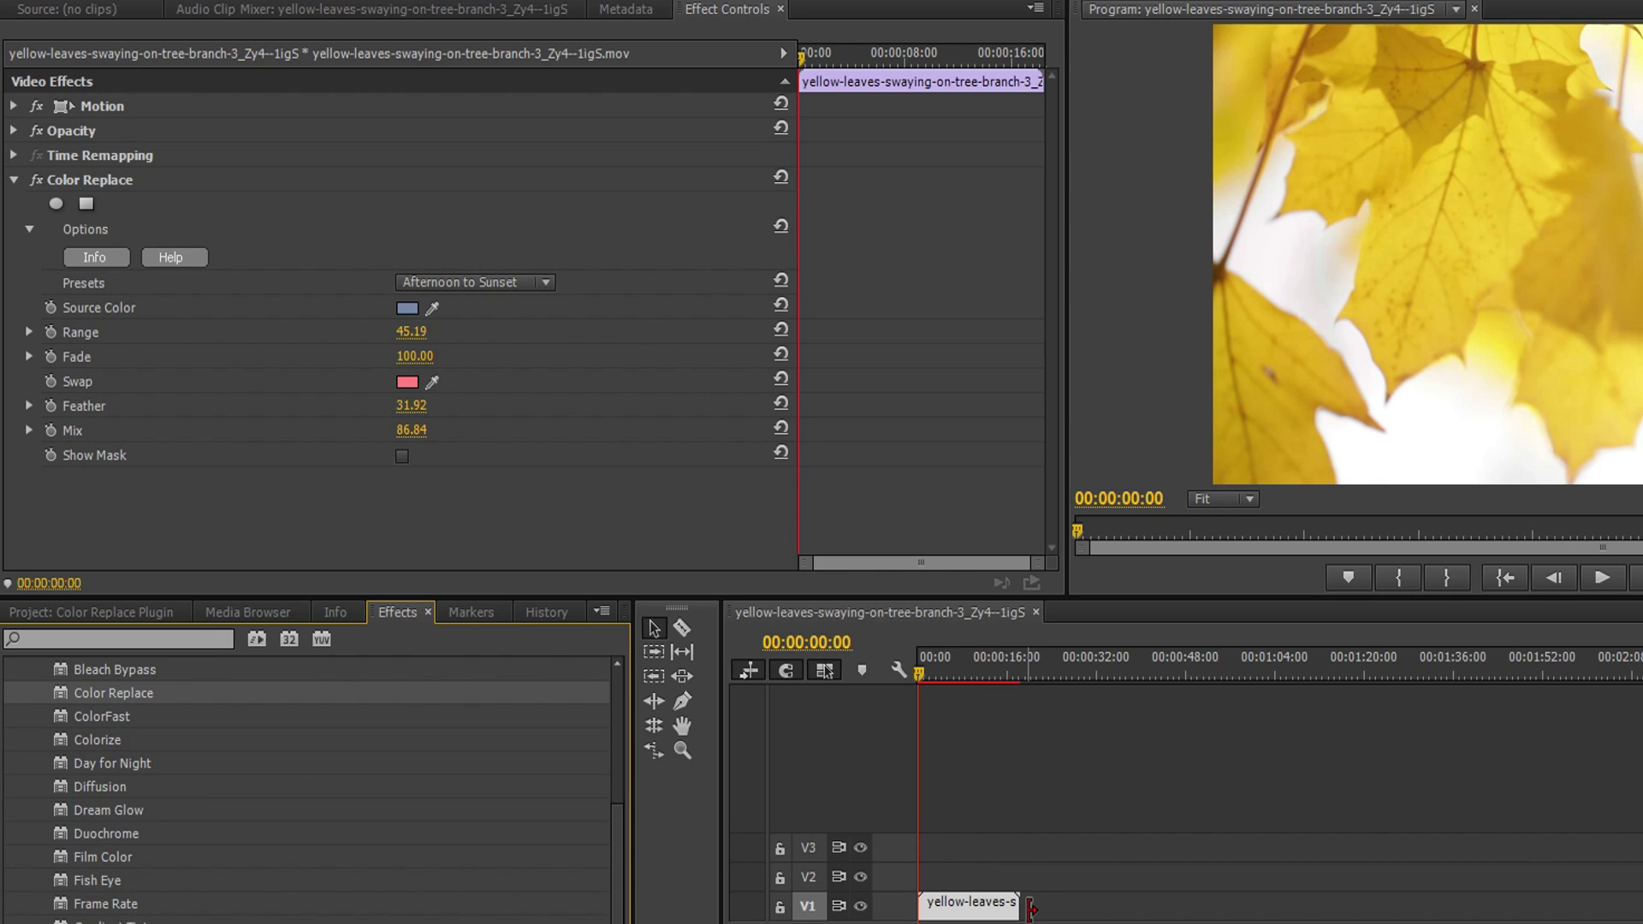
Scroll through the Color Replace presets, stopping at Summer to Fall Red.
{"action": "scroll", "coordinate": [506, 281], "scroll_direction": "down", "scroll_amount": 1}
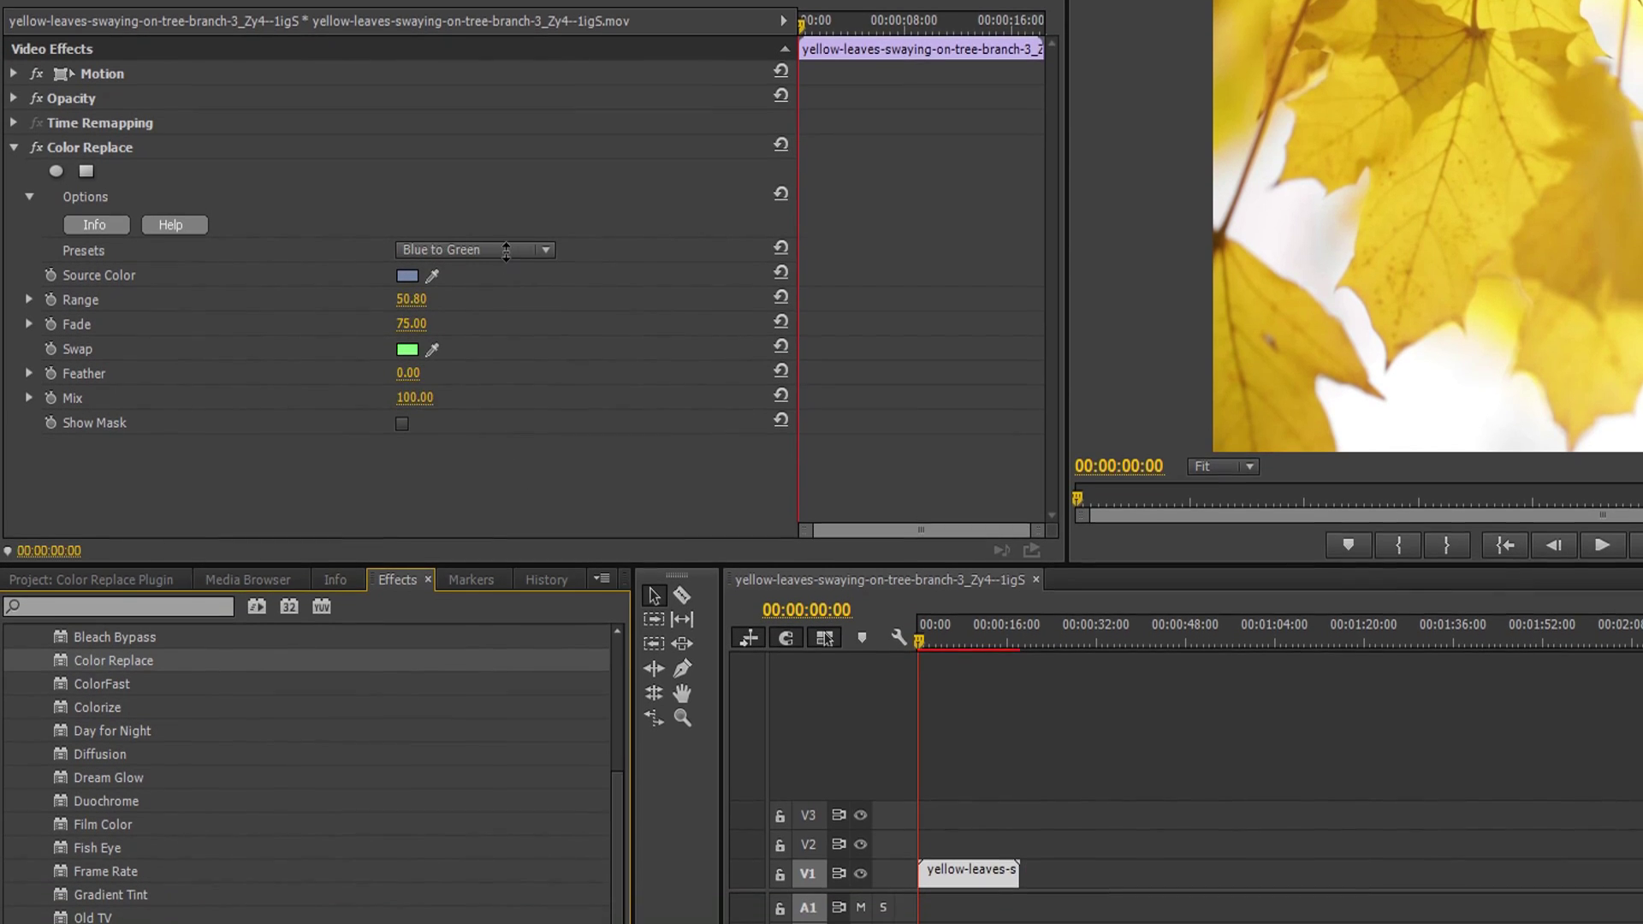
{"action": "scroll", "coordinate": [506, 250], "scroll_direction": "down", "scroll_amount": 2}
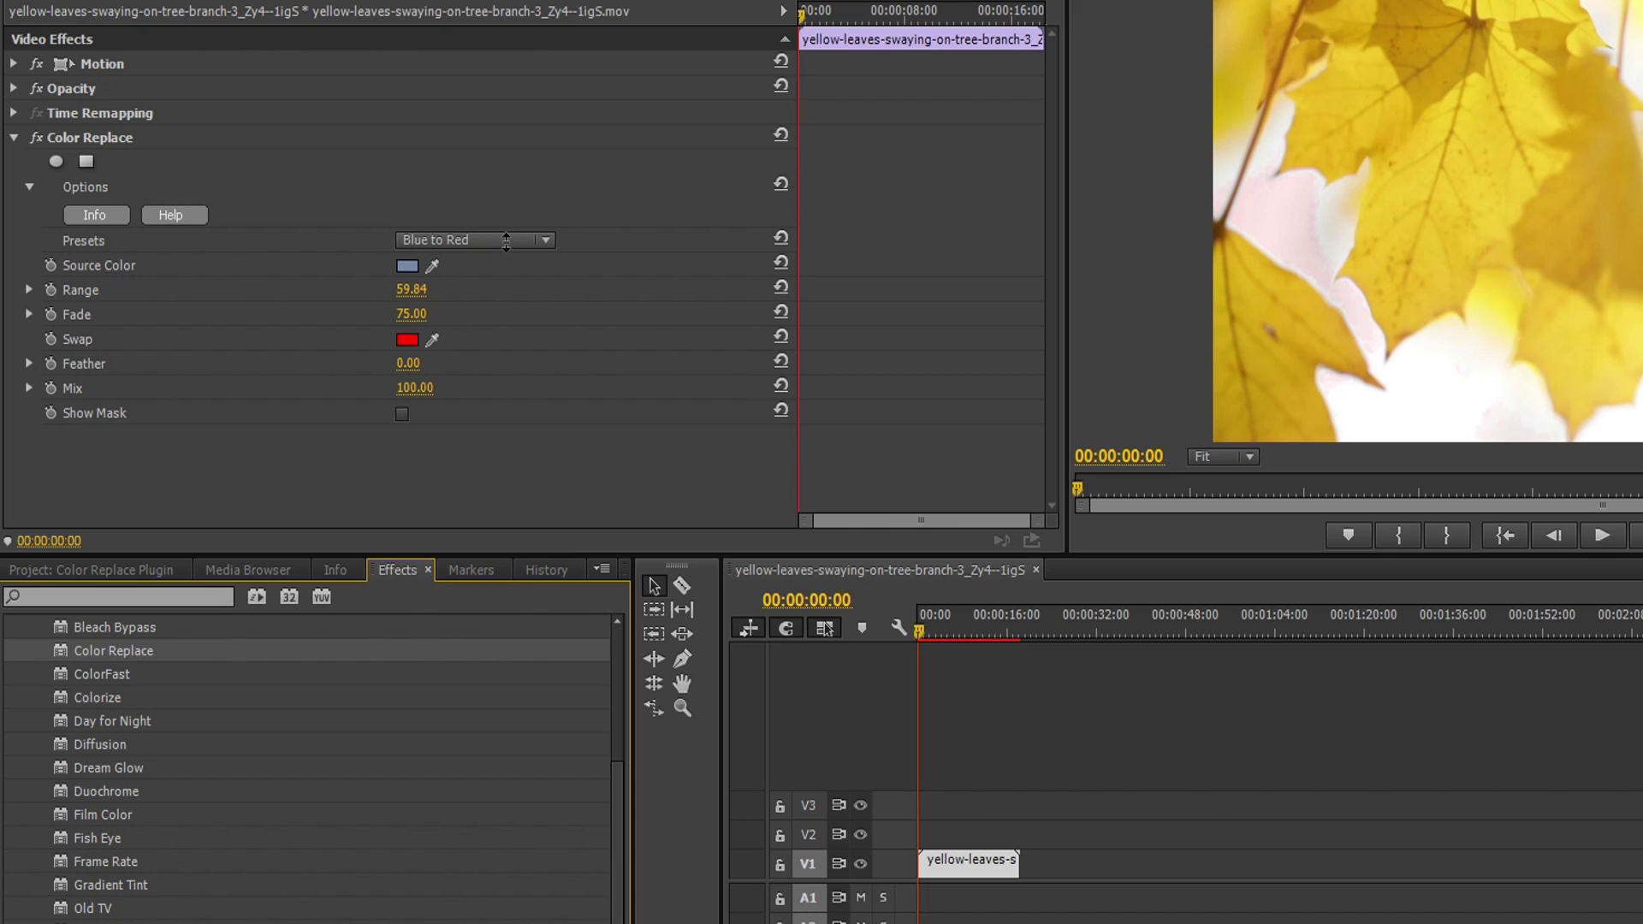
{"action": "scroll", "coordinate": [506, 241], "scroll_direction": "down", "scroll_amount": 4}
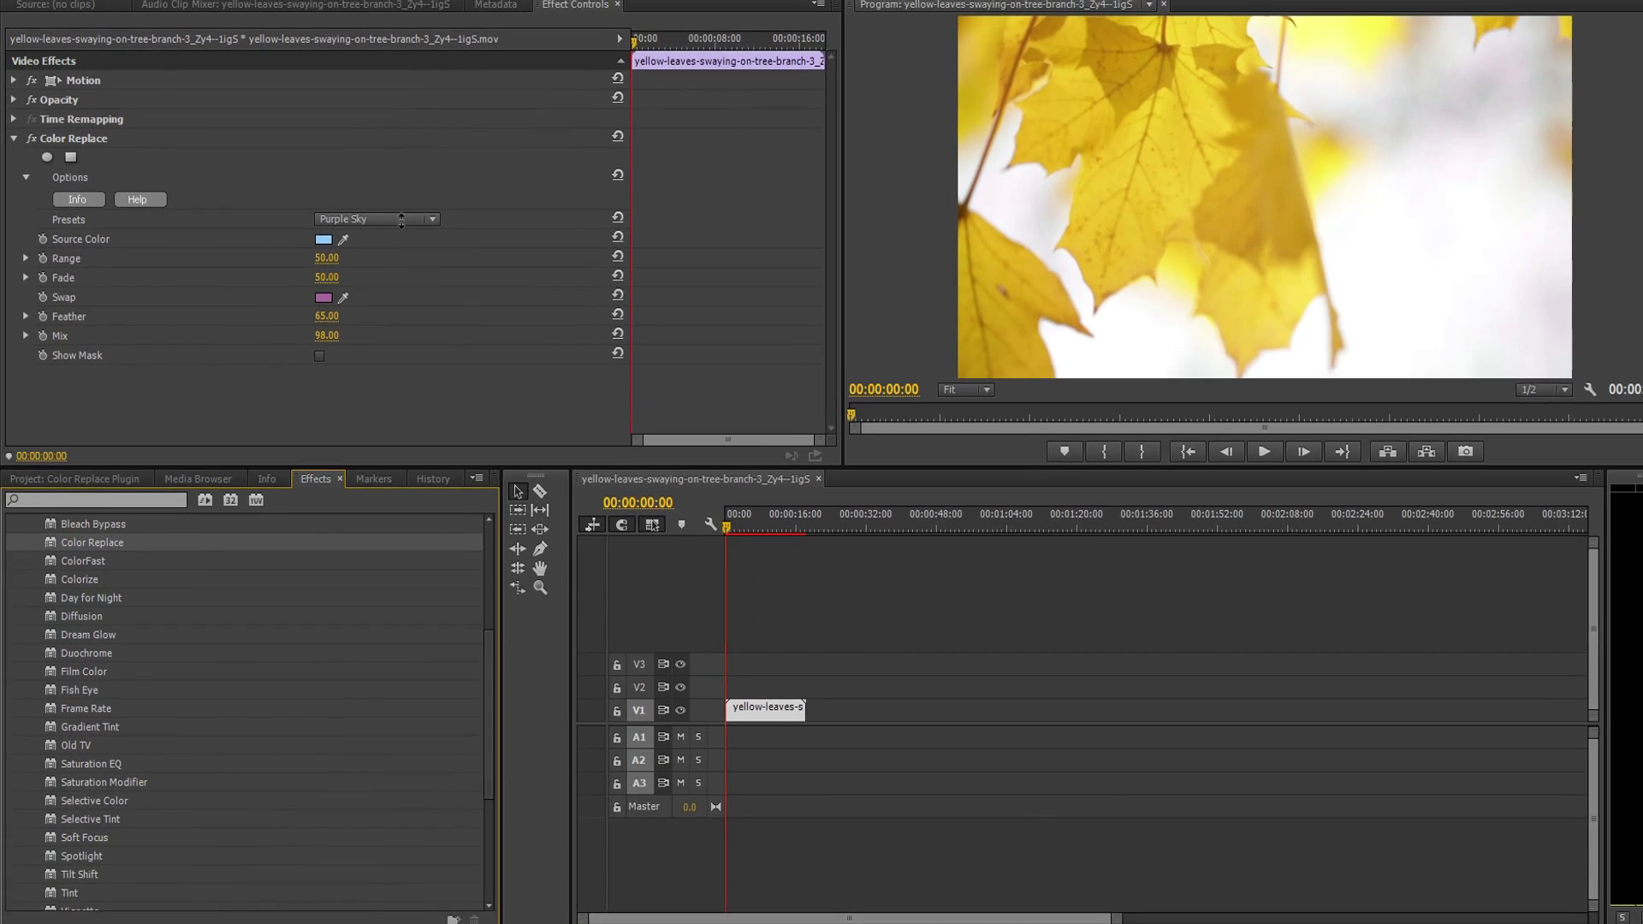
{"action": "scroll", "coordinate": [391, 218], "scroll_direction": "down", "scroll_amount": 3}
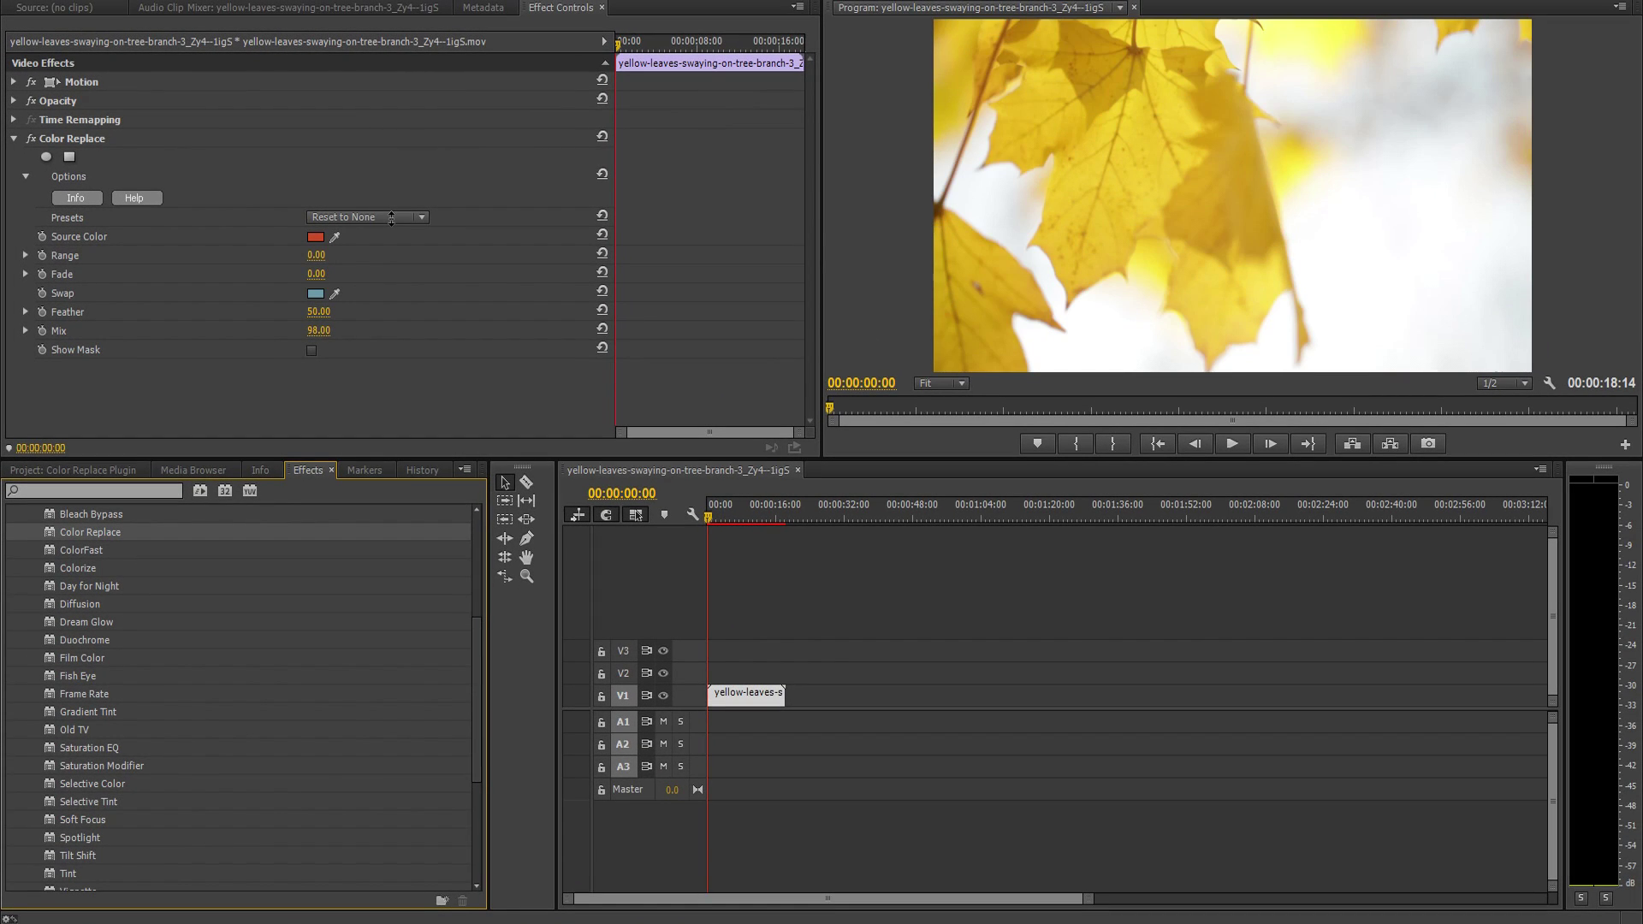
{"action": "scroll", "coordinate": [391, 218], "scroll_direction": "down", "scroll_amount": 1}
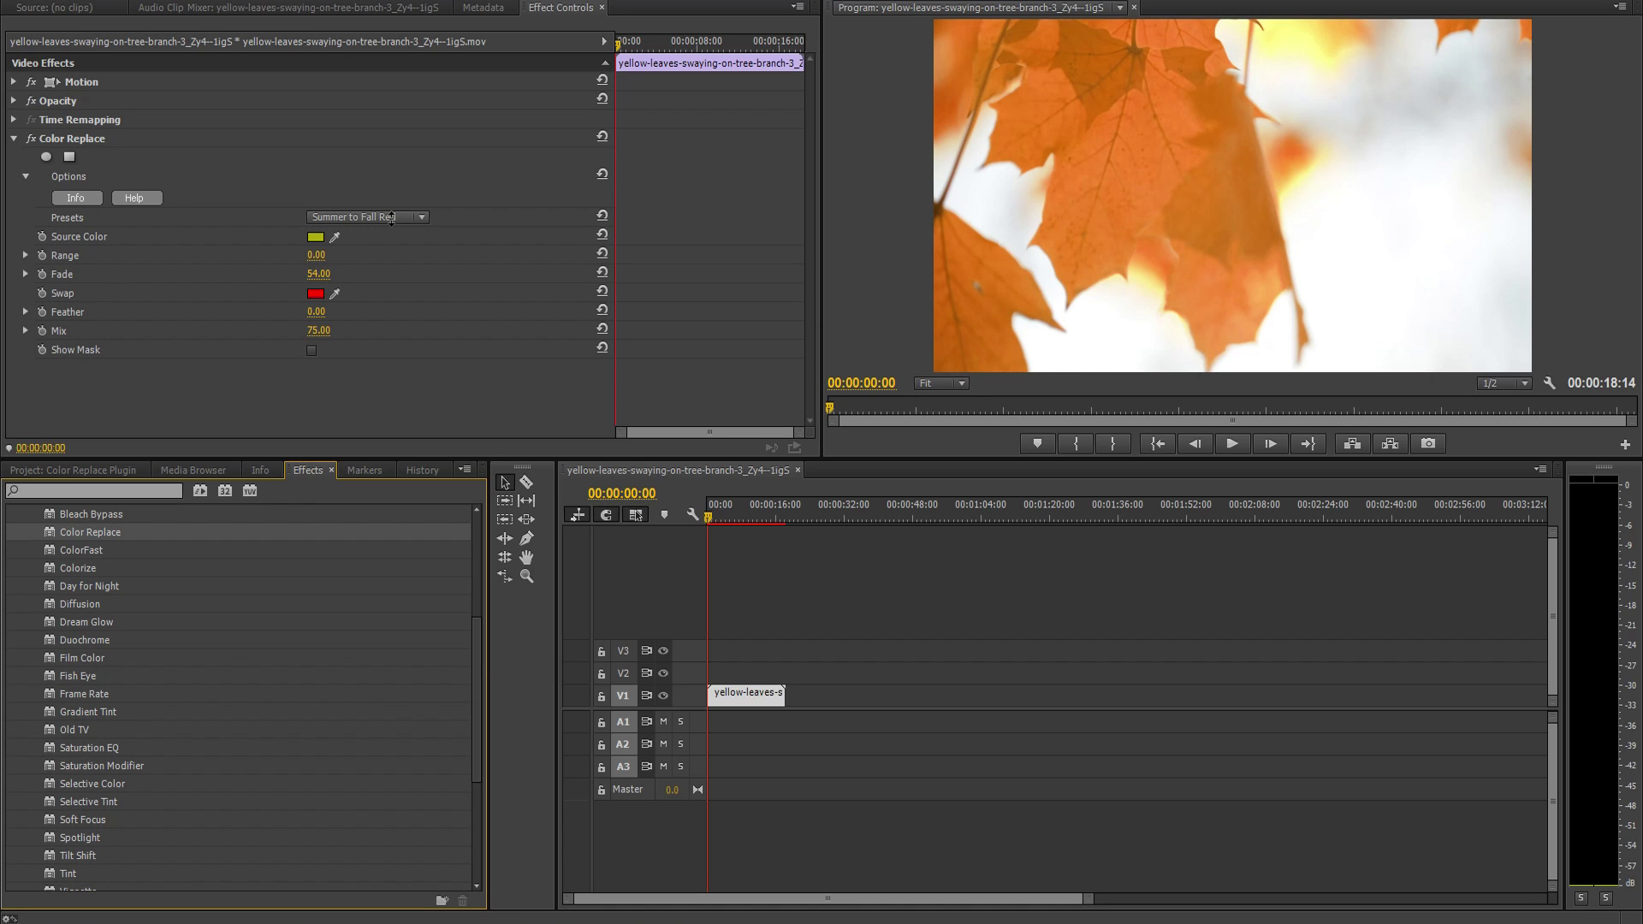
{"action": "scroll", "coordinate": [391, 218], "scroll_direction": "up", "scroll_amount": 1}
{"action": "scroll", "coordinate": [391, 219], "scroll_direction": "down", "scroll_amount": 1}
{"action": "scroll", "coordinate": [391, 218], "scroll_direction": "down", "scroll_amount": 1}
Sample the yellow leaf as Source Color and set the Swap color to dark green 0F3F0A.
{"action": "left_click", "coordinate": [335, 237]}
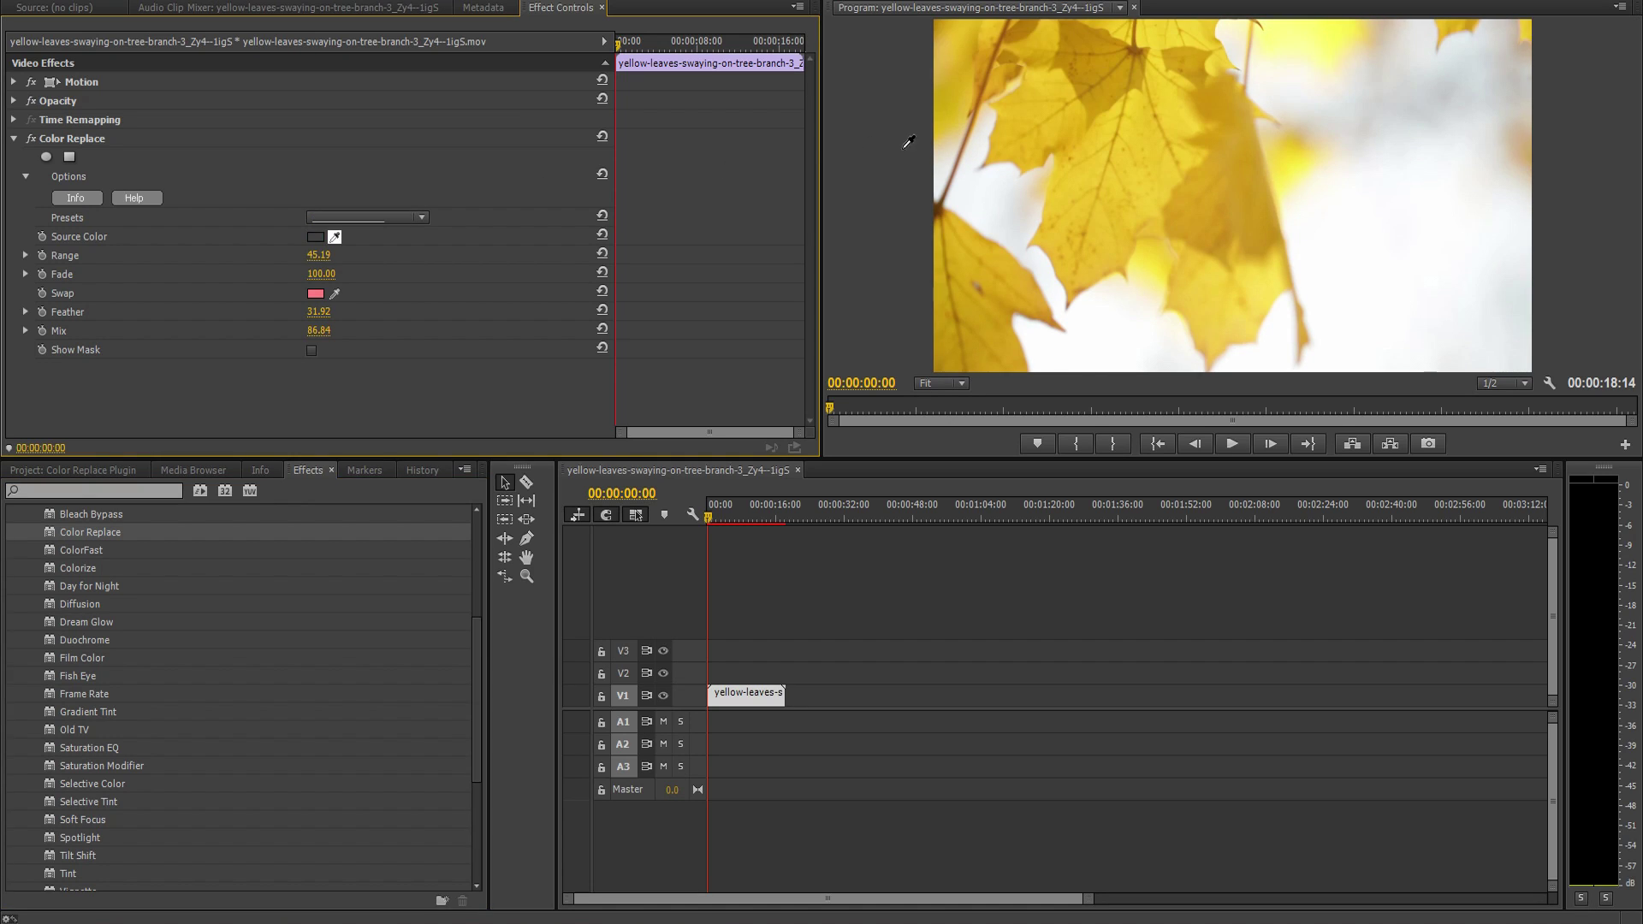
{"action": "left_click", "coordinate": [1124, 139]}
{"action": "left_click", "coordinate": [315, 294]}
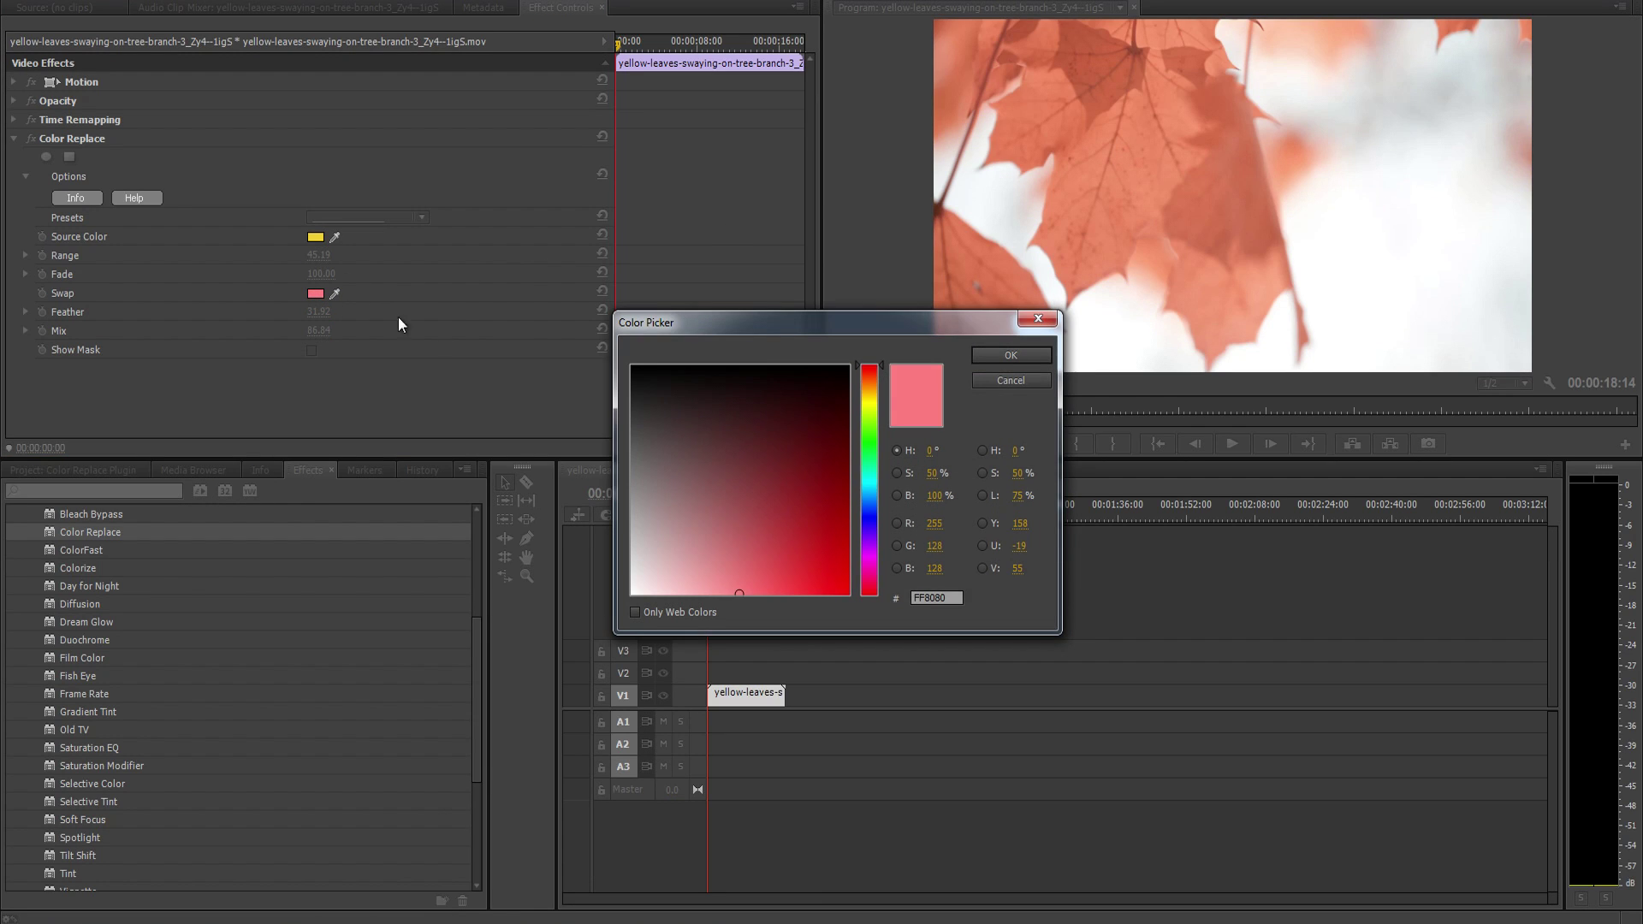
{"action": "left_click", "coordinate": [870, 438]}
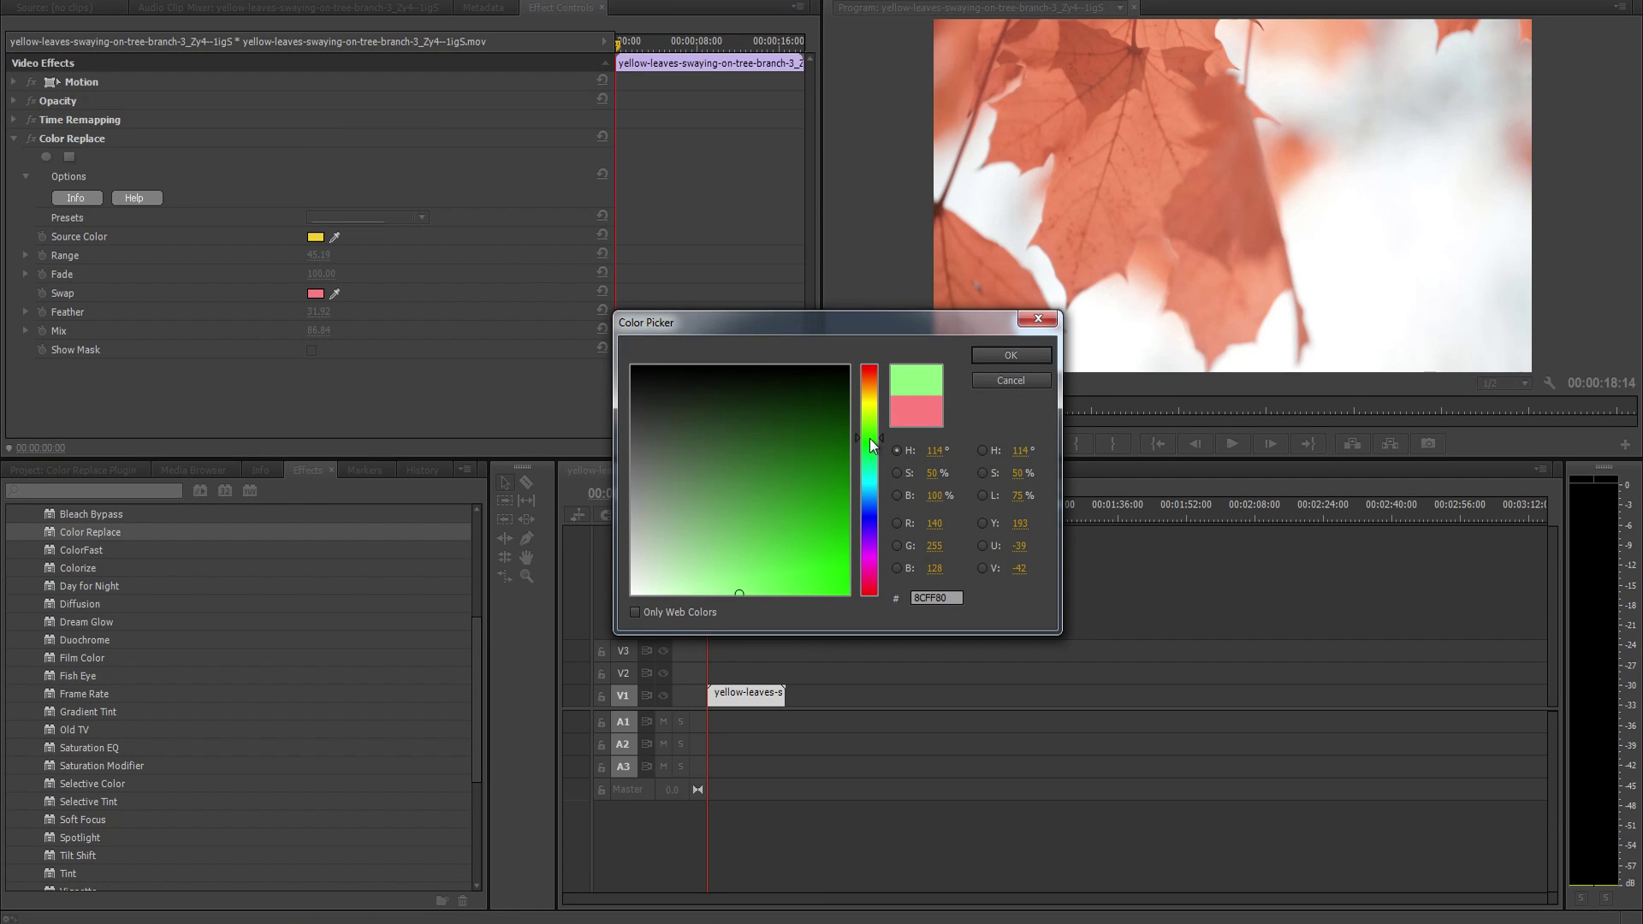
{"action": "left_click", "coordinate": [814, 422]}
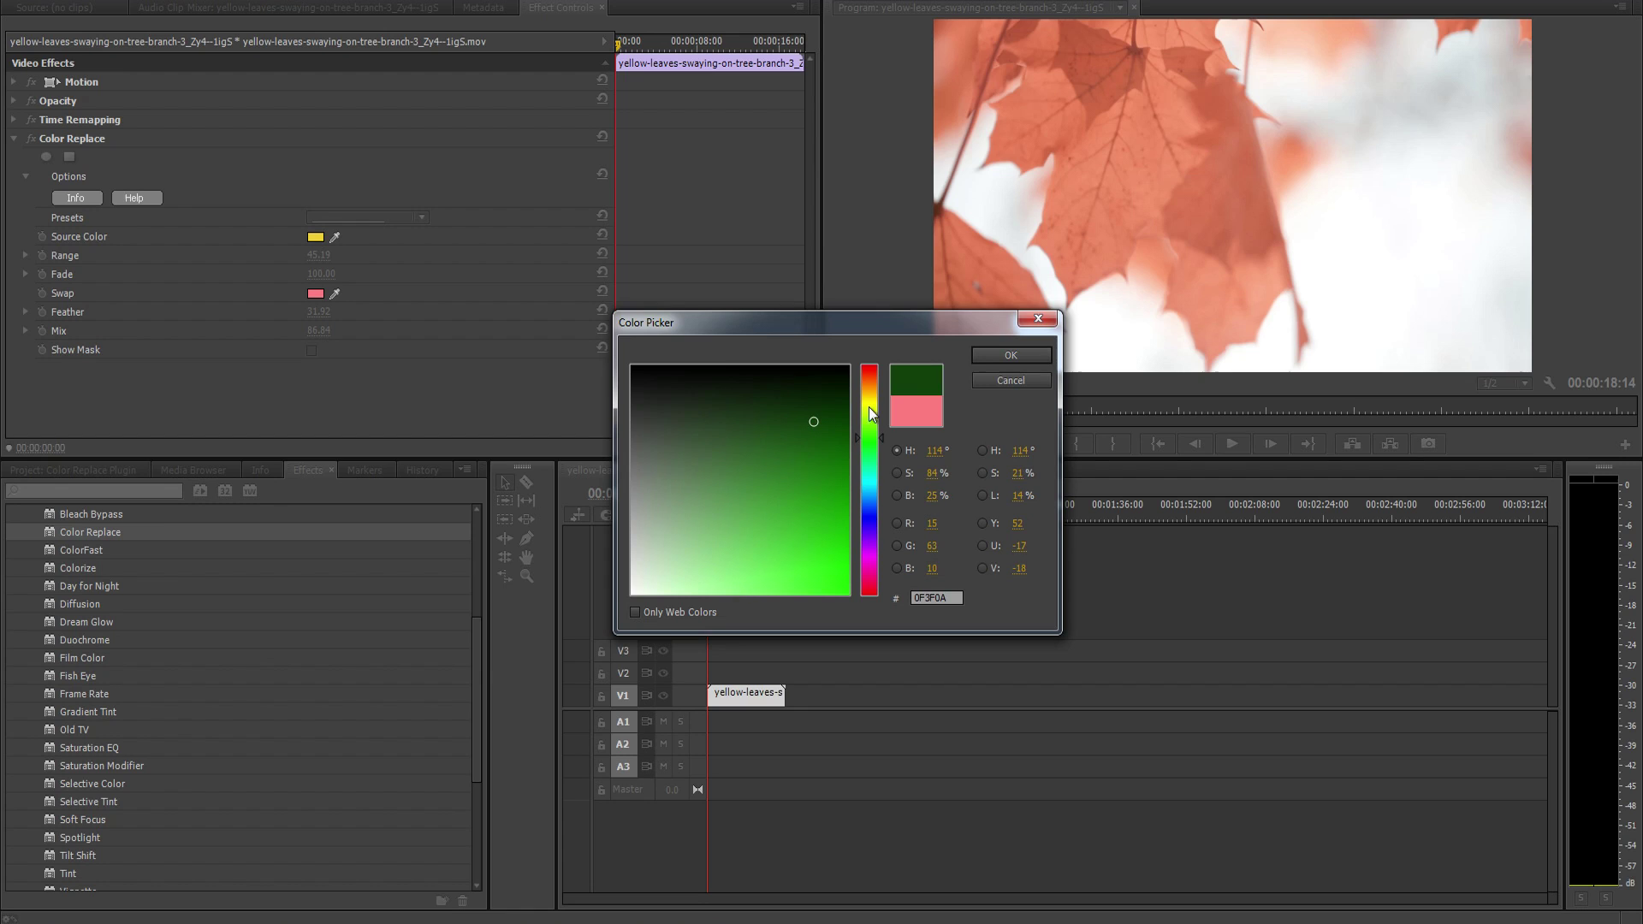
{"action": "left_click", "coordinate": [990, 358]}
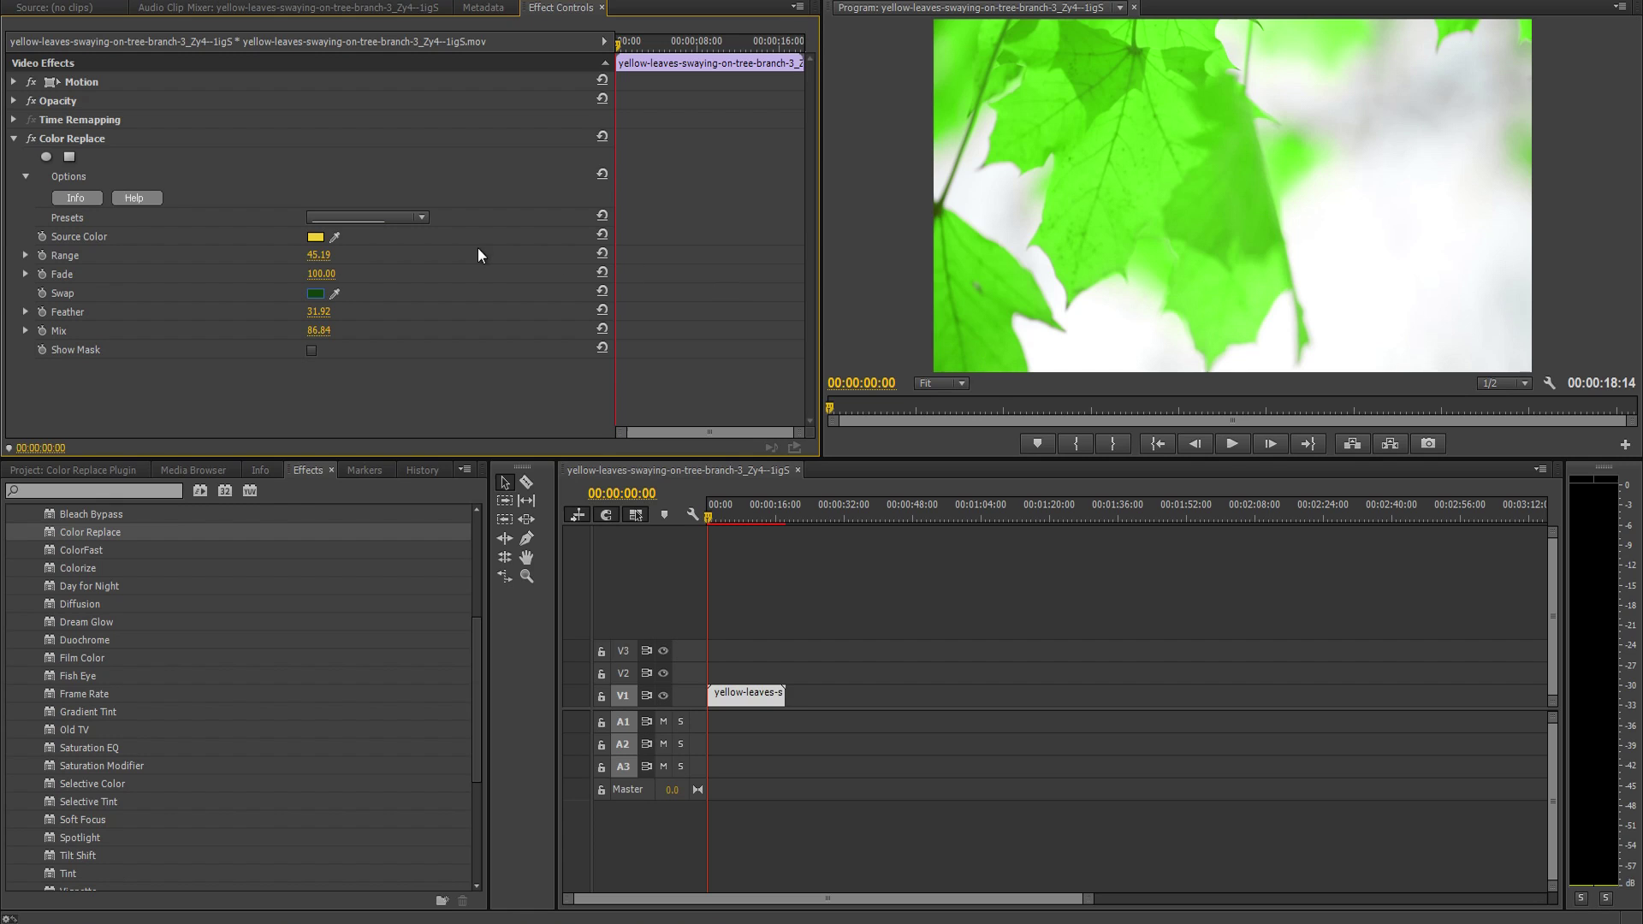
{"action": "left_click", "coordinate": [421, 218]}
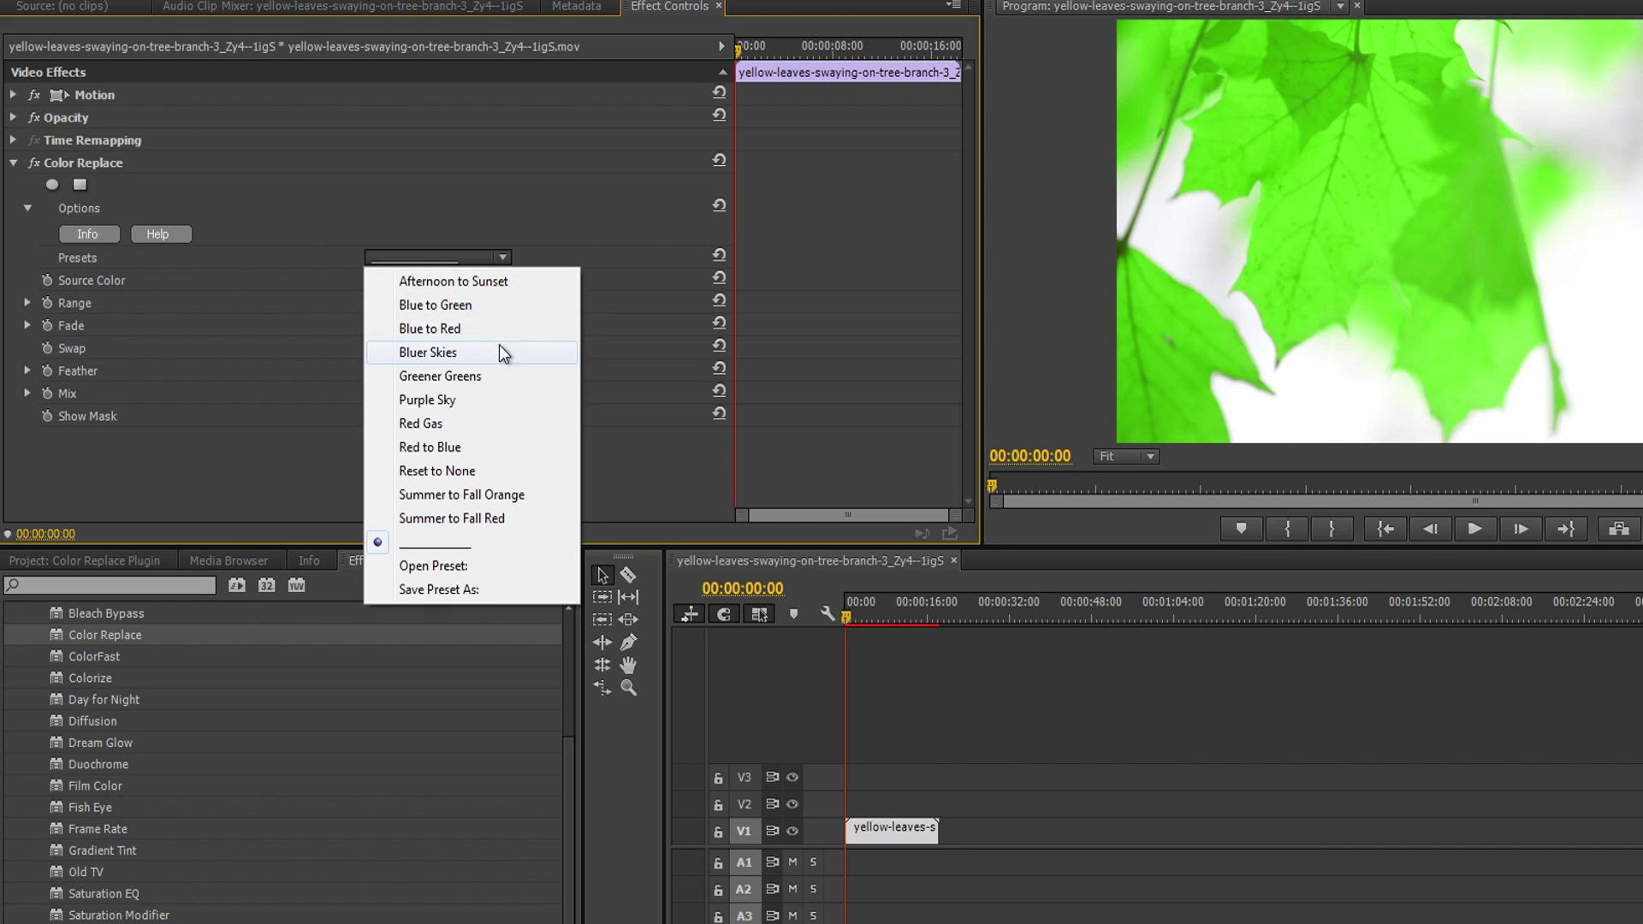
Choose the Summer to Fall Red preset for Color Replace.
{"action": "left_click", "coordinate": [489, 522]}
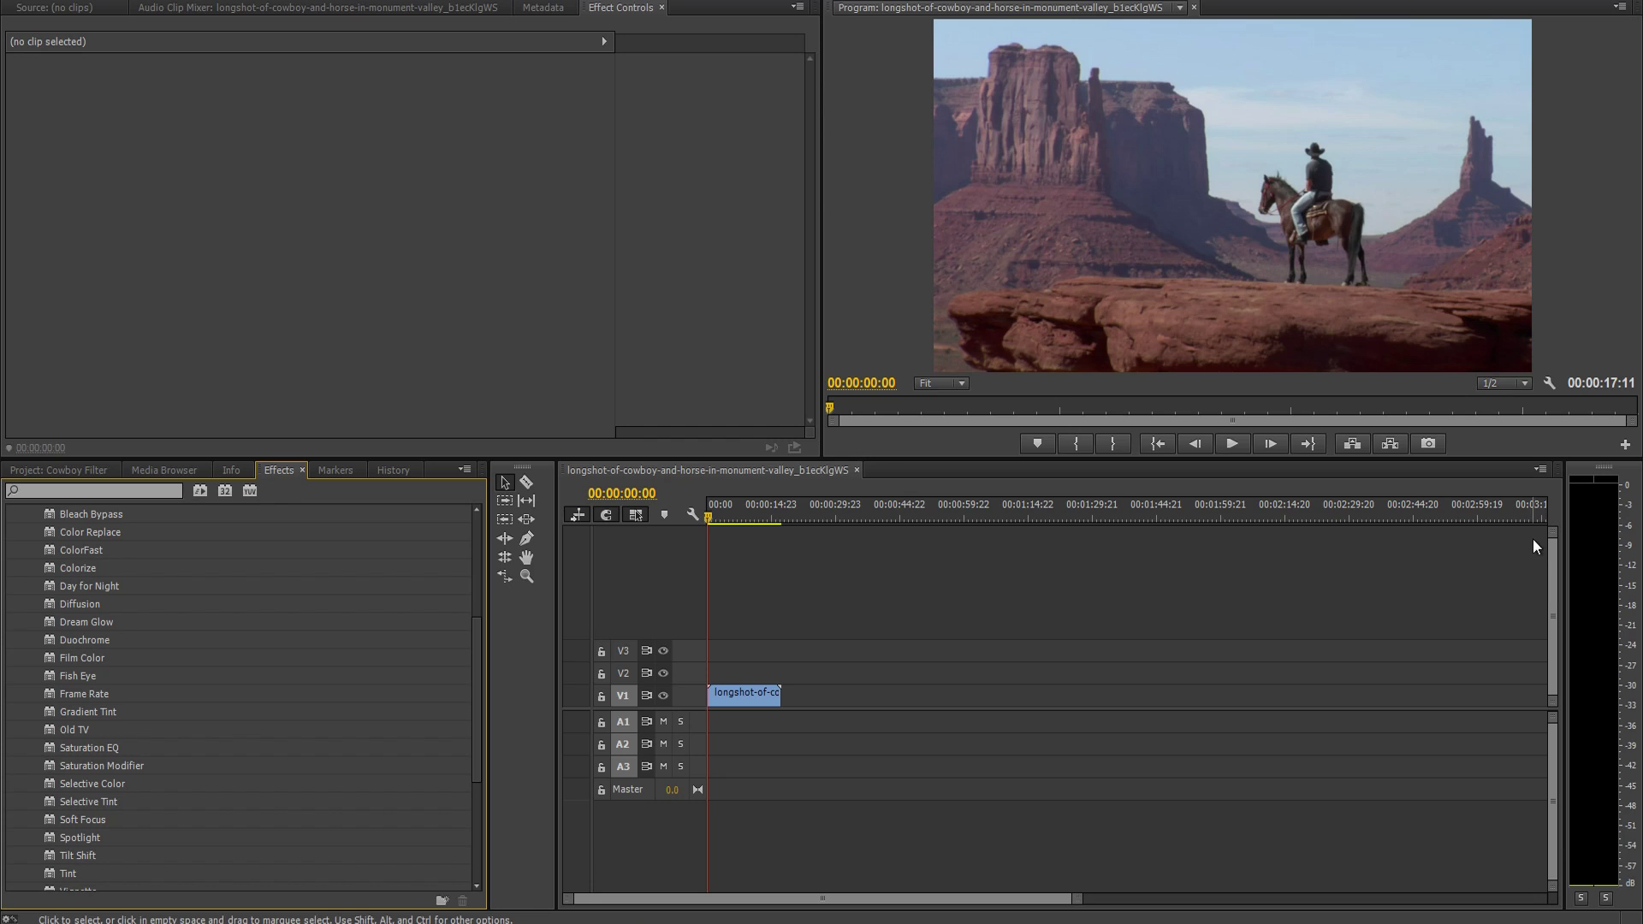
Drag ColorFast from NewBlue Filters onto the cowboy clip on V1.
{"action": "left_click_drag", "start_coordinate": [69, 546], "coordinate": [727, 700]}
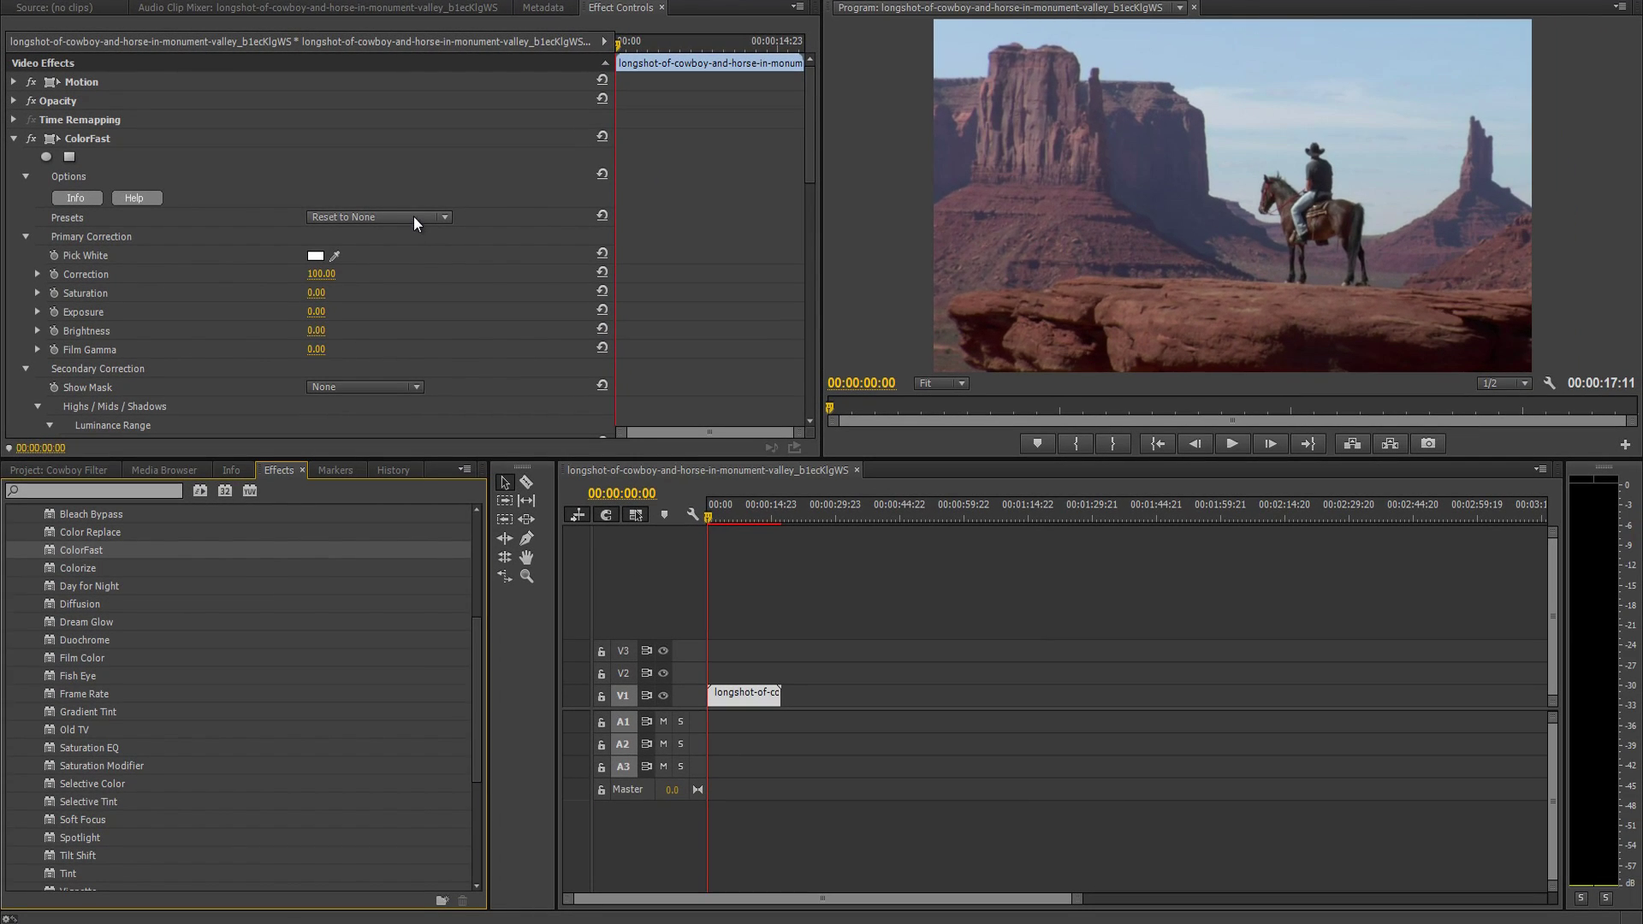
Cycle ColorFast presets through Centered Highlight, Cold, Cool, Diffuse and Buttery, ending on Reset to None.
{"action": "scroll", "coordinate": [413, 217], "scroll_direction": "down", "scroll_amount": 1}
{"action": "scroll", "coordinate": [413, 217], "scroll_direction": "down", "scroll_amount": 1}
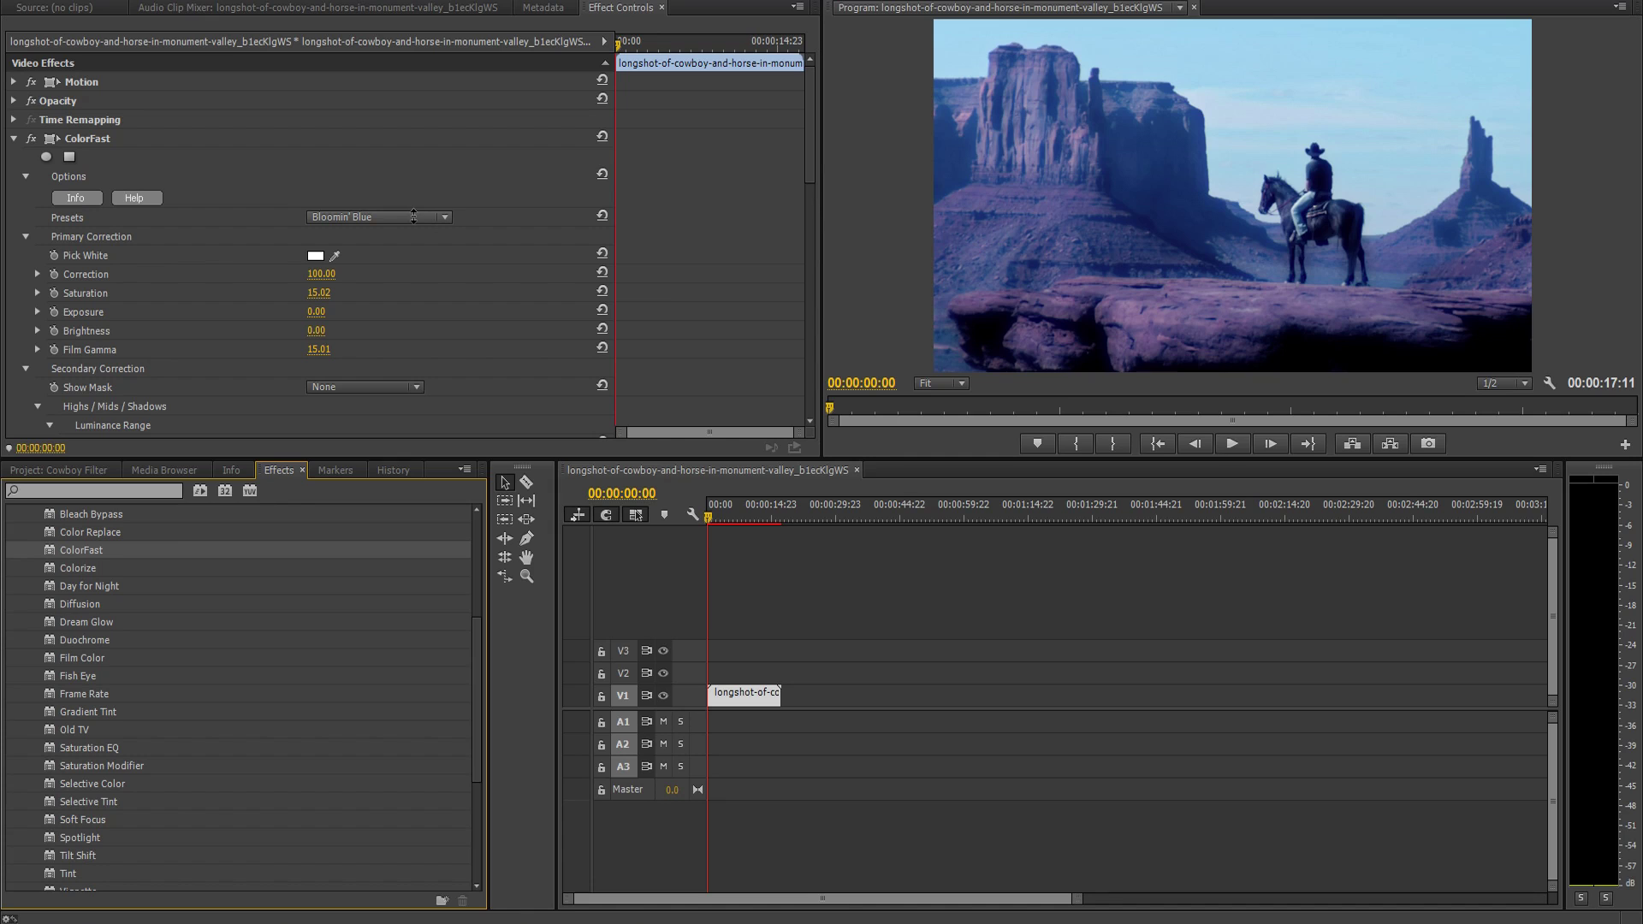
{"action": "scroll", "coordinate": [413, 217], "scroll_direction": "down", "scroll_amount": 1}
{"action": "scroll", "coordinate": [413, 217], "scroll_direction": "down", "scroll_amount": 1}
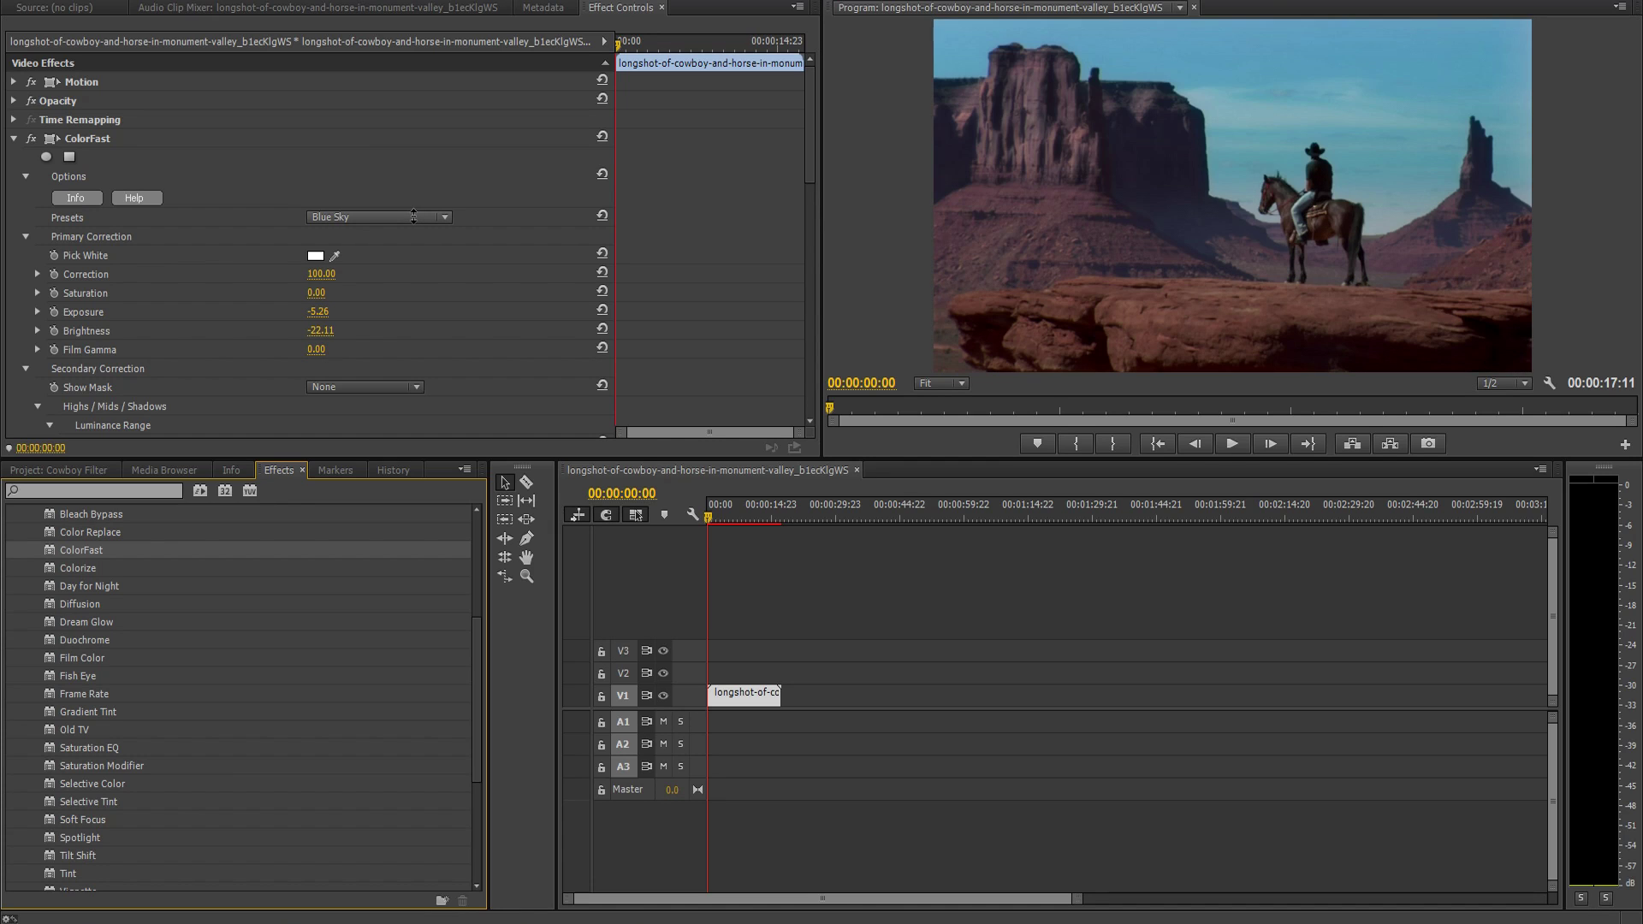
{"action": "scroll", "coordinate": [414, 218], "scroll_direction": "down", "scroll_amount": 1}
{"action": "scroll", "coordinate": [414, 218], "scroll_direction": "down", "scroll_amount": 1}
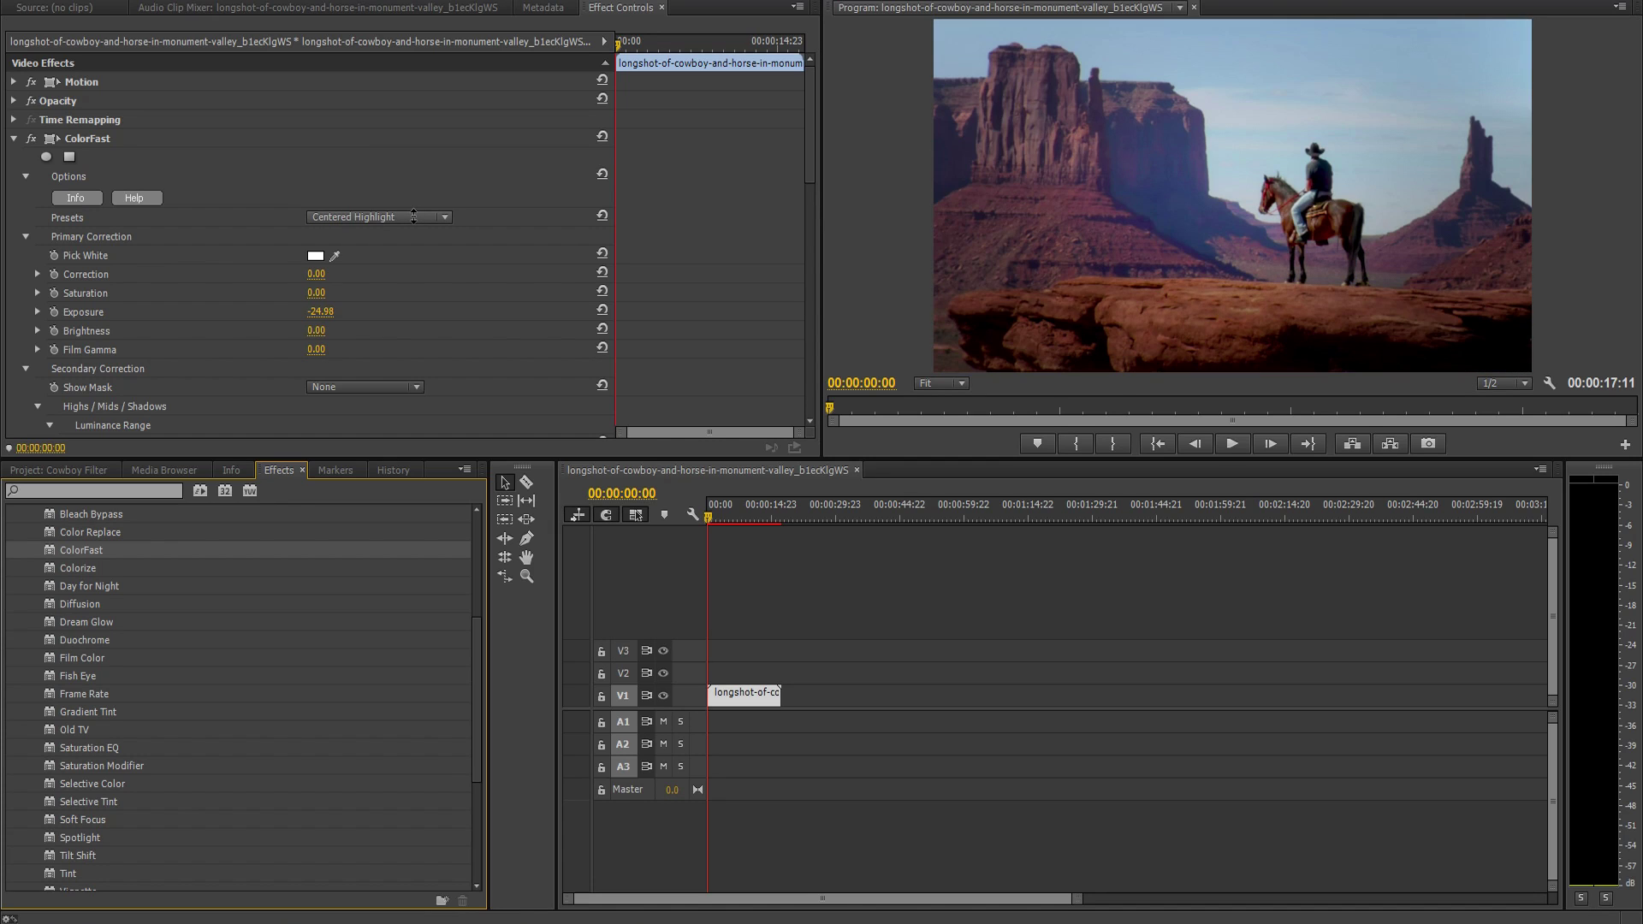
{"action": "scroll", "coordinate": [413, 217], "scroll_direction": "down", "scroll_amount": 1}
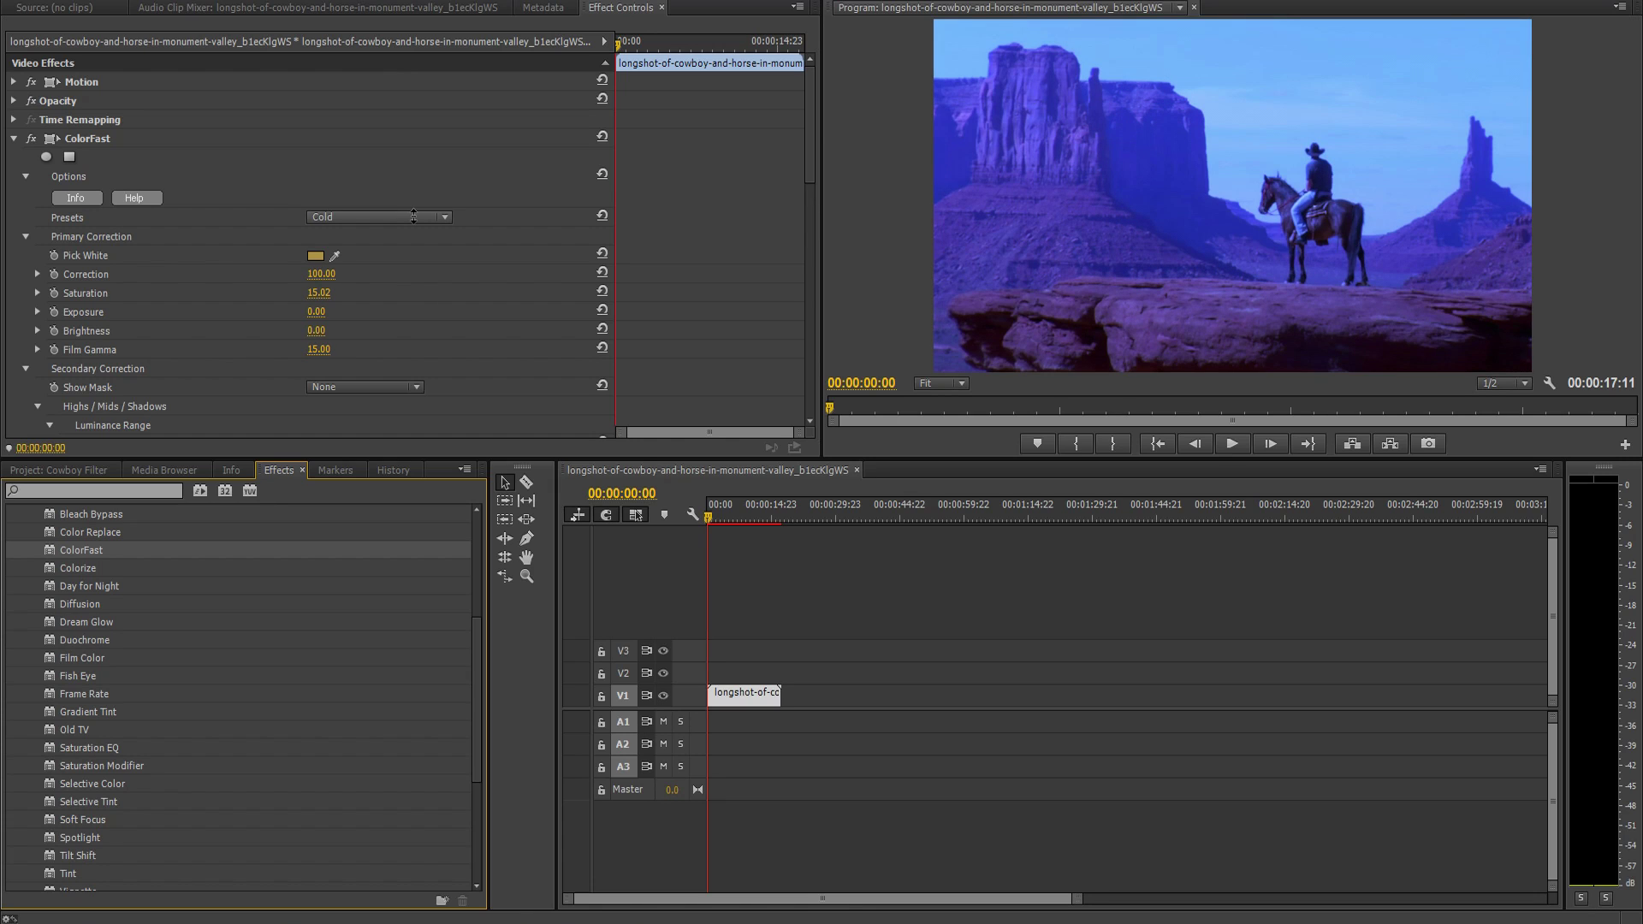
{"action": "scroll", "coordinate": [413, 216], "scroll_direction": "down", "scroll_amount": 1}
{"action": "scroll", "coordinate": [414, 216], "scroll_direction": "down", "scroll_amount": 1}
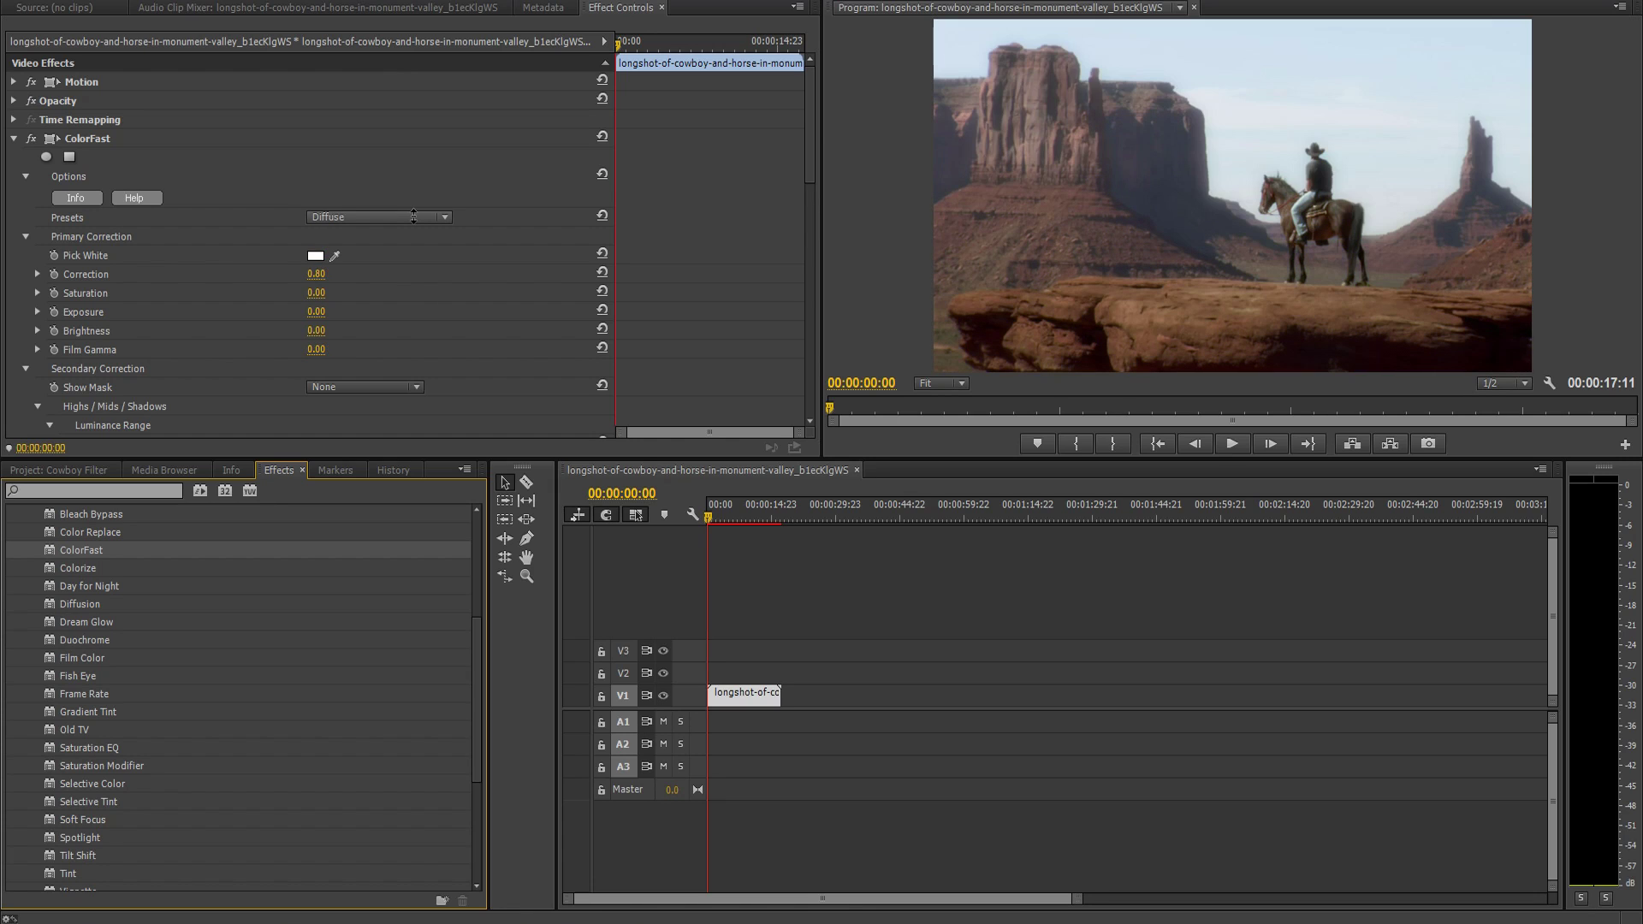
{"action": "scroll", "coordinate": [414, 216], "scroll_direction": "up", "scroll_amount": 1}
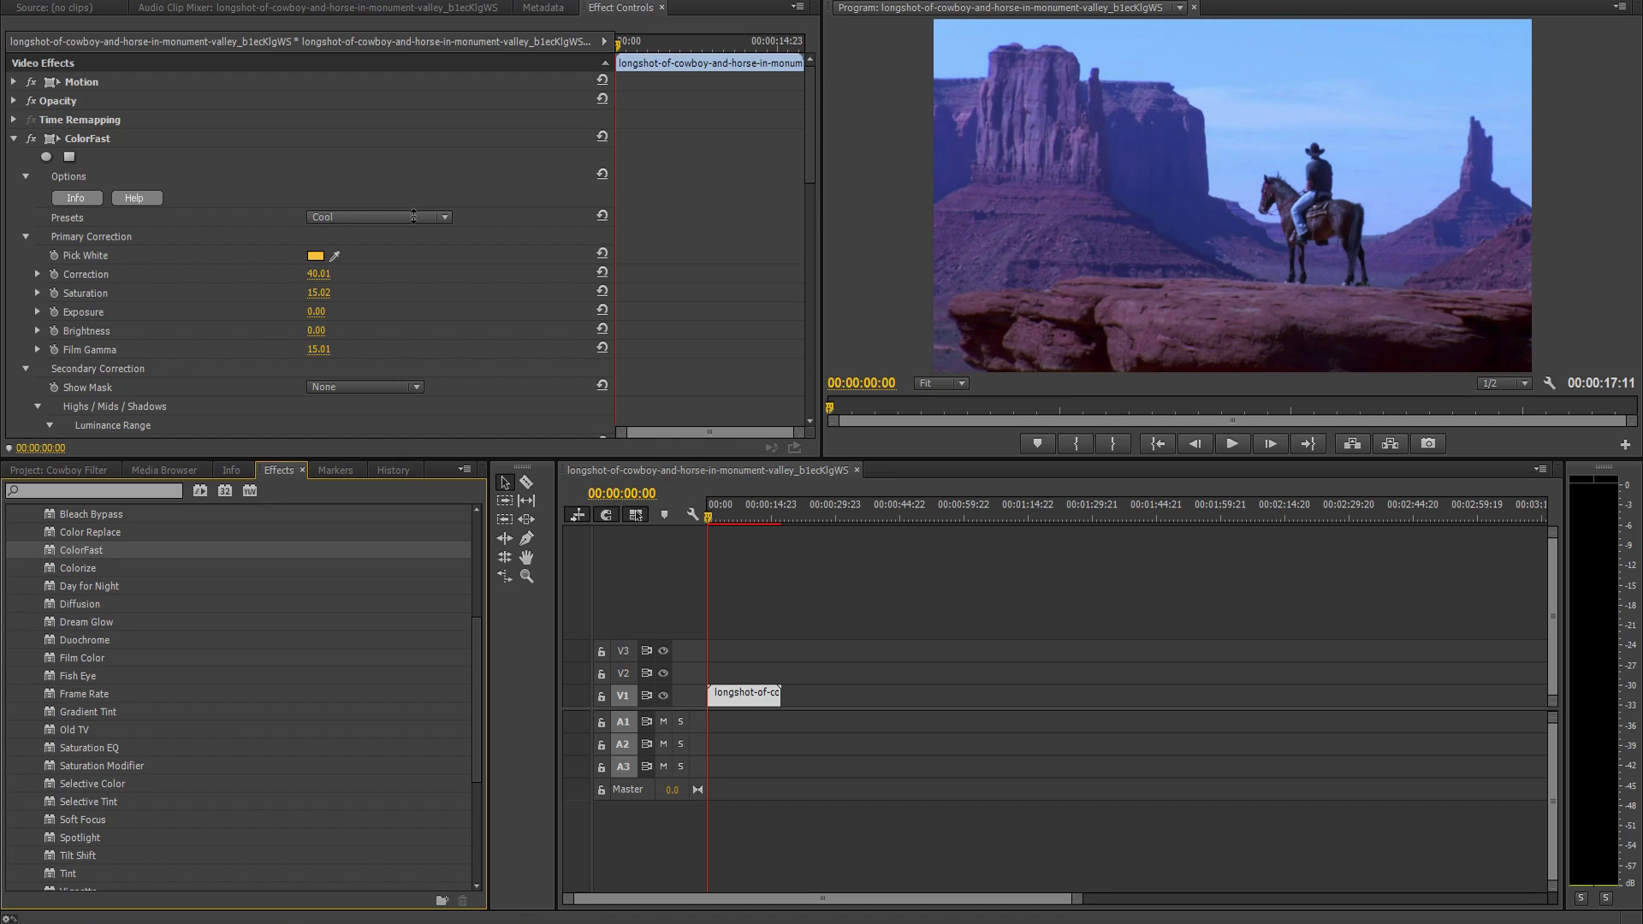
{"action": "scroll", "coordinate": [413, 216], "scroll_direction": "up", "scroll_amount": 1}
{"action": "scroll", "coordinate": [414, 216], "scroll_direction": "up", "scroll_amount": 1}
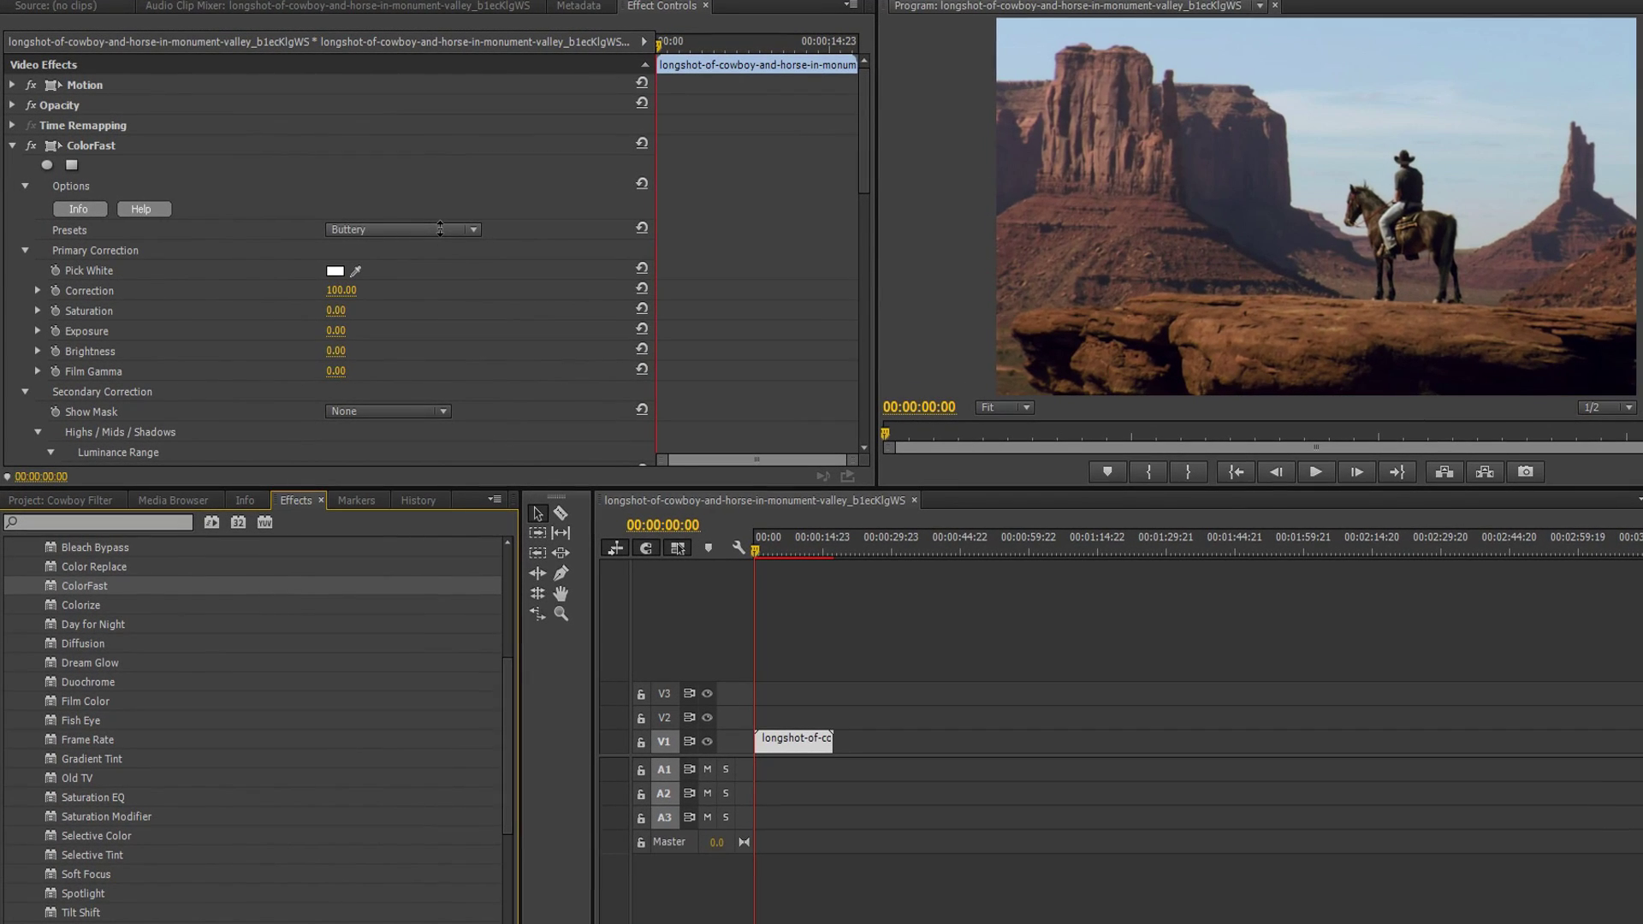
{"action": "scroll", "coordinate": [439, 228], "scroll_direction": "up", "scroll_amount": 2}
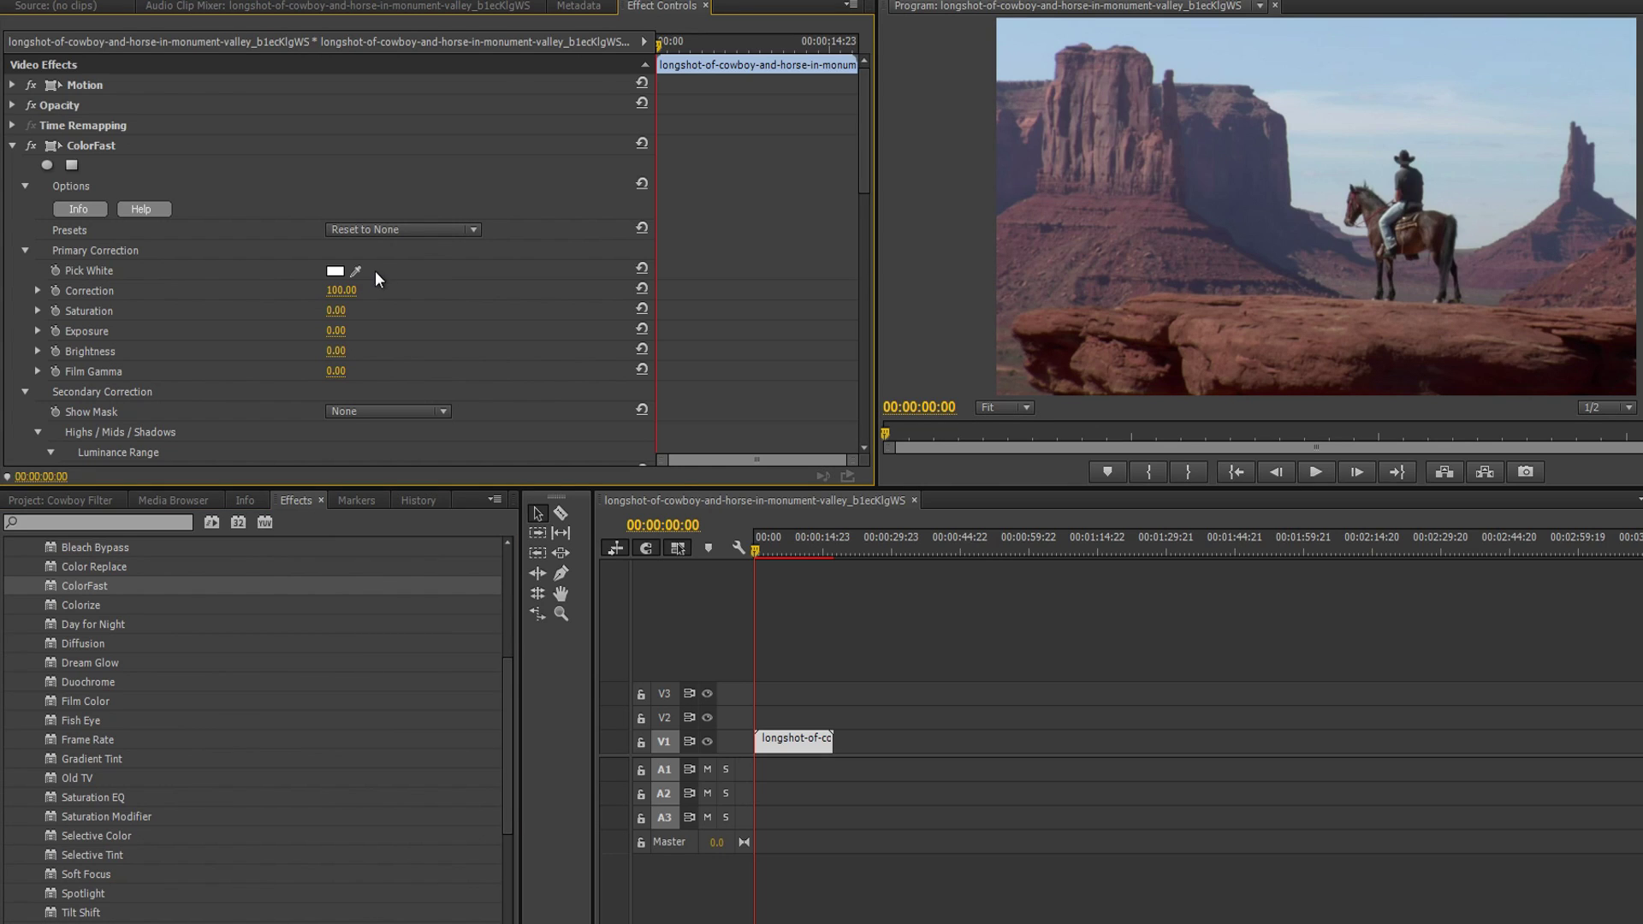
Pick a white point from the image, then set Saturation 33, Exposure -4, Brightness 35, Film Gamma 38.
{"action": "left_click_drag", "start_coordinate": [356, 272], "coordinate": [1342, 127]}
{"action": "left_click_drag", "start_coordinate": [341, 290], "coordinate": [421, 290]}
{"action": "left_click_drag", "start_coordinate": [336, 311], "coordinate": [344, 374]}
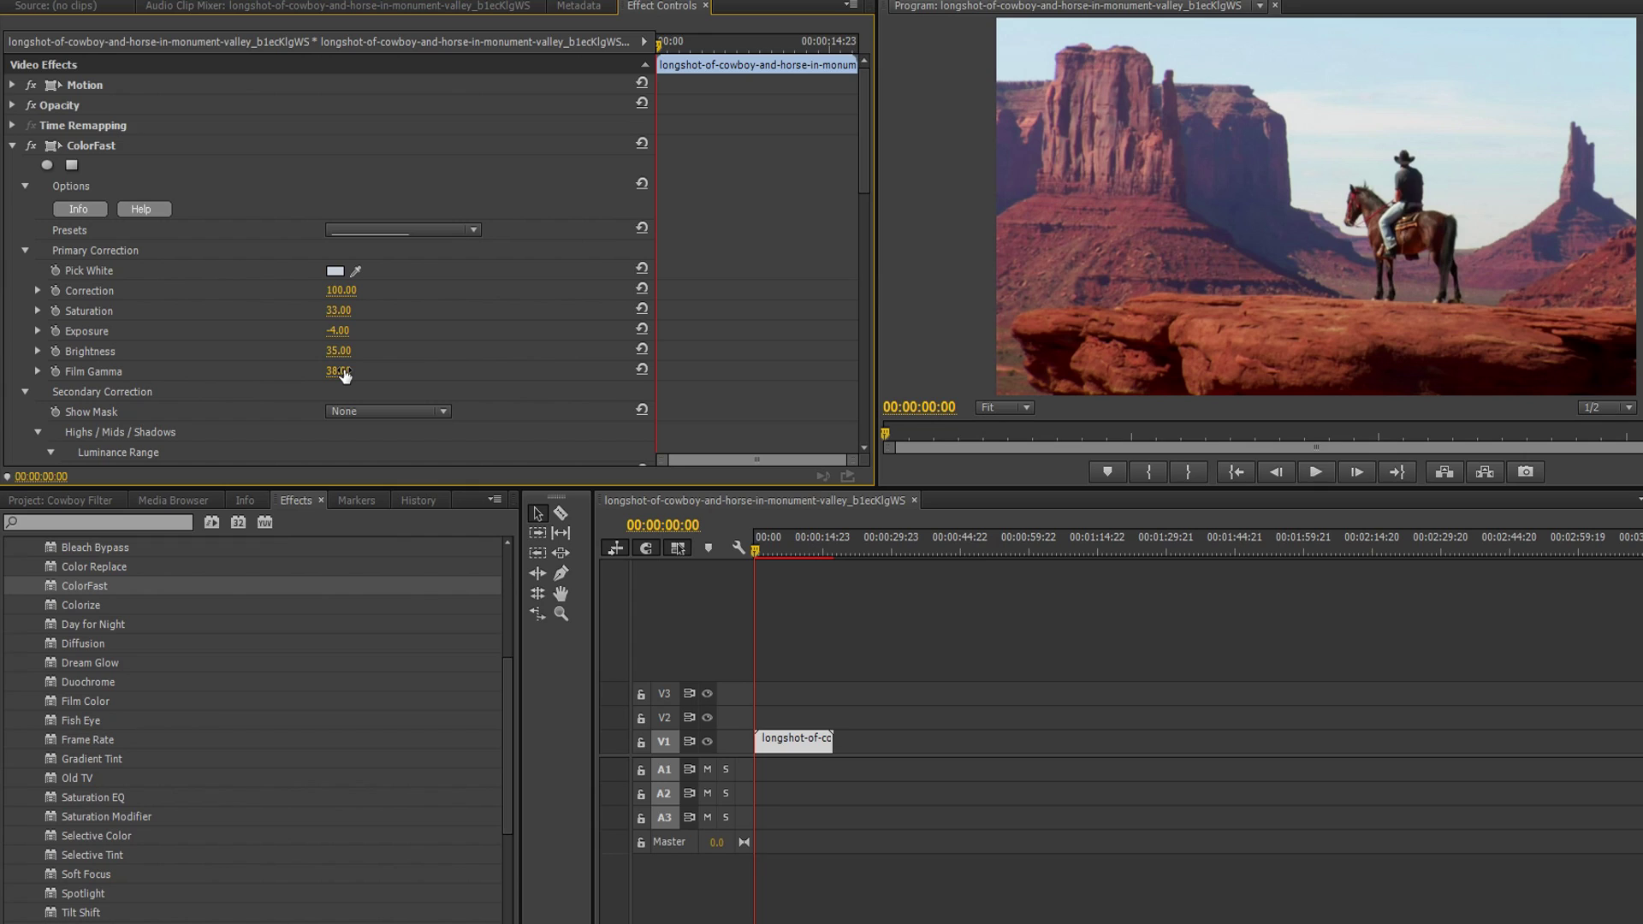
{"action": "left_click", "coordinate": [440, 413]}
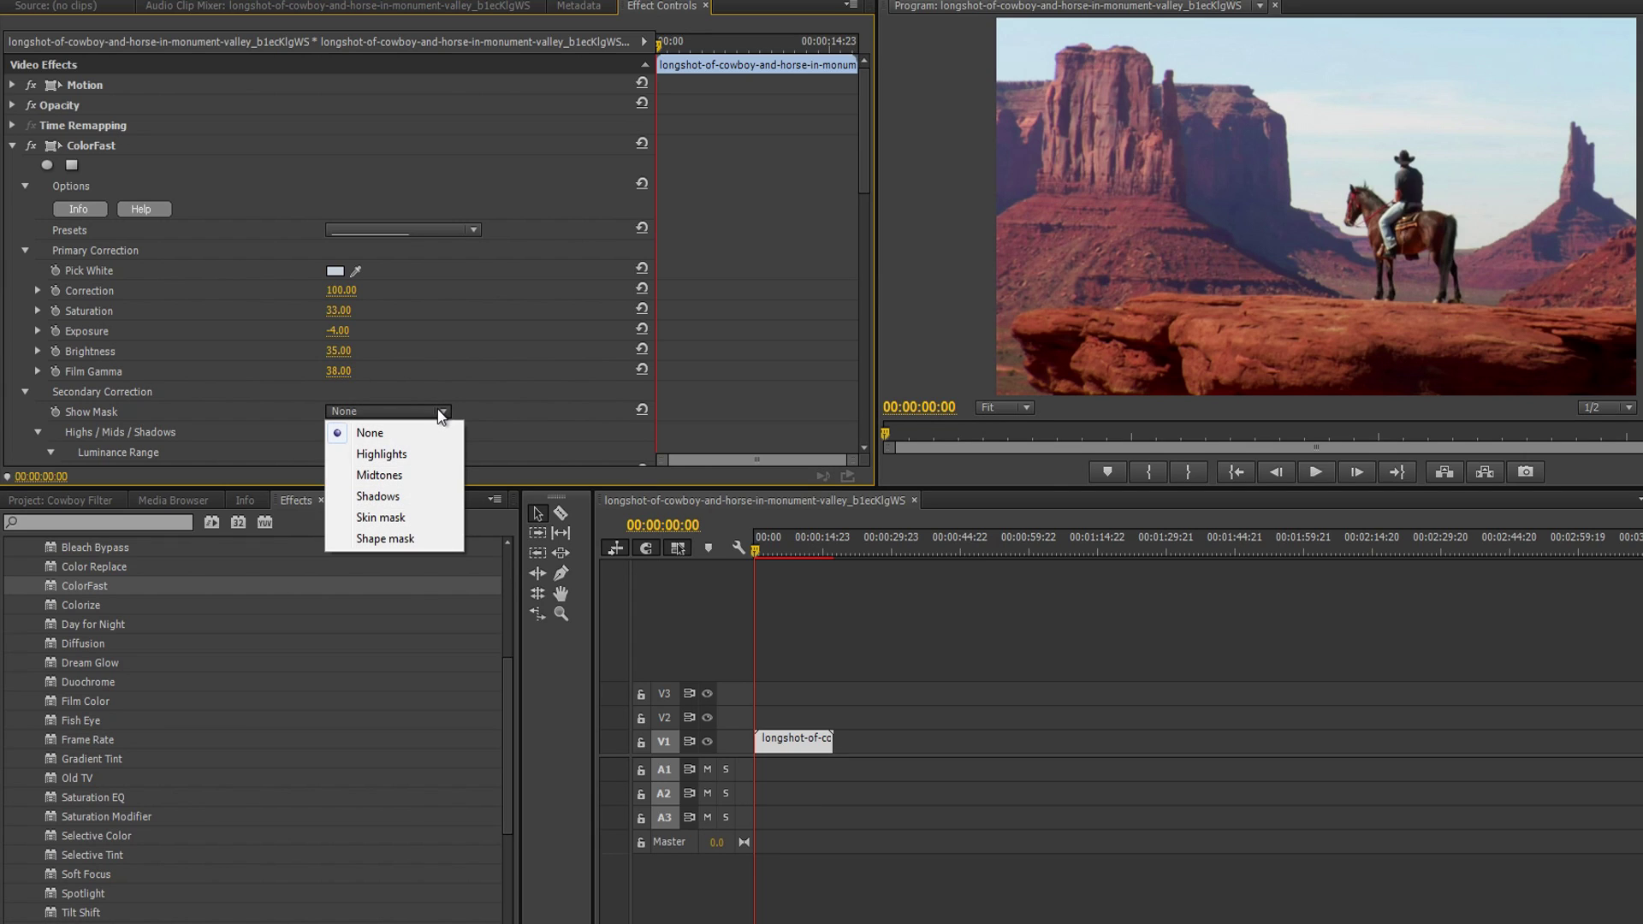
Show the Highlights mask and set Highlight Threshold 72, Shadow Threshold 41, Blend 21, Spread 51.
{"action": "left_click", "coordinate": [406, 456]}
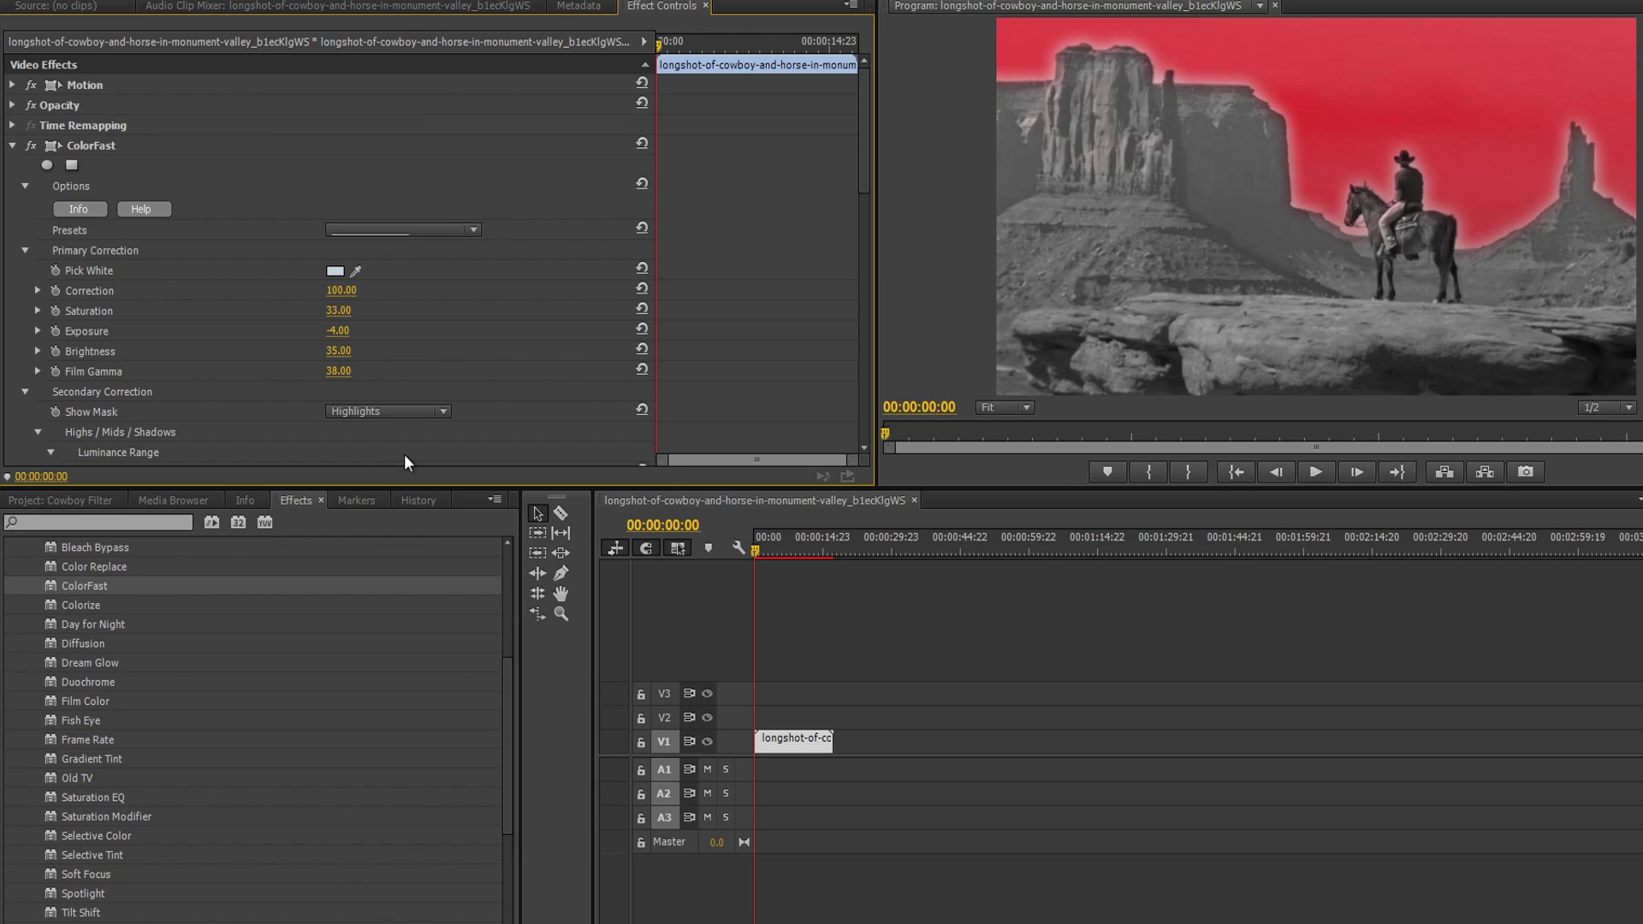
{"action": "scroll", "coordinate": [404, 454], "scroll_direction": "down", "scroll_amount": 8}
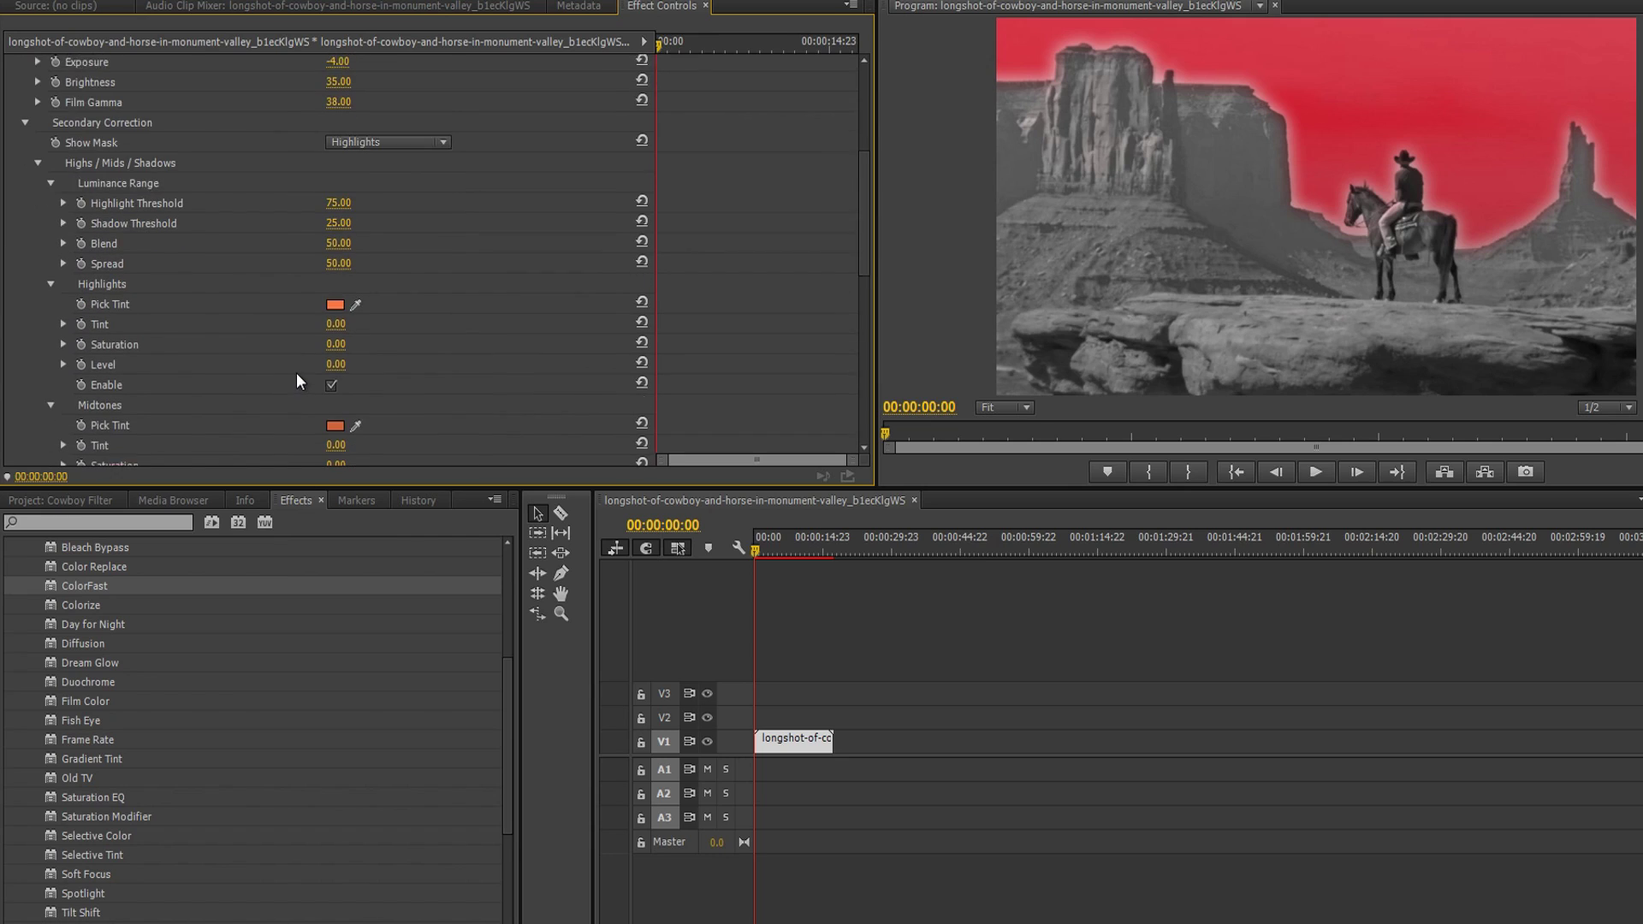
{"action": "scroll", "coordinate": [297, 372], "scroll_direction": "down", "scroll_amount": 1}
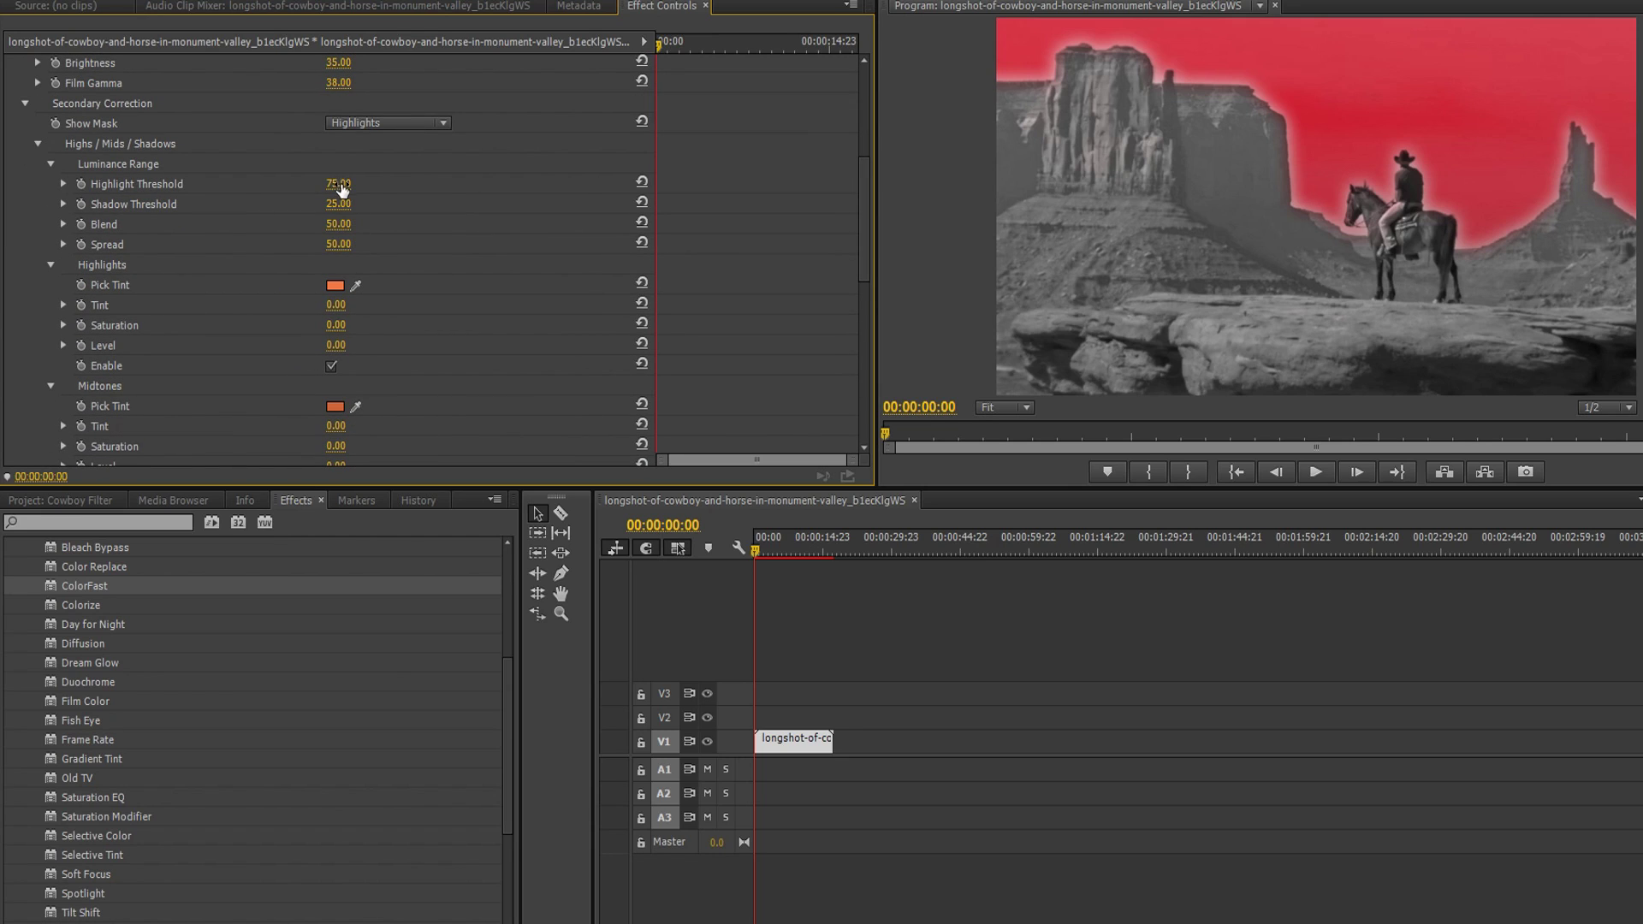
{"action": "mouse_move", "coordinate": [338, 183]}
{"action": "left_mouse_down"}
{"action": "mouse_move", "coordinate": [321, 183]}
{"action": "mouse_move", "coordinate": [334, 183]}
{"action": "left_mouse_up"}
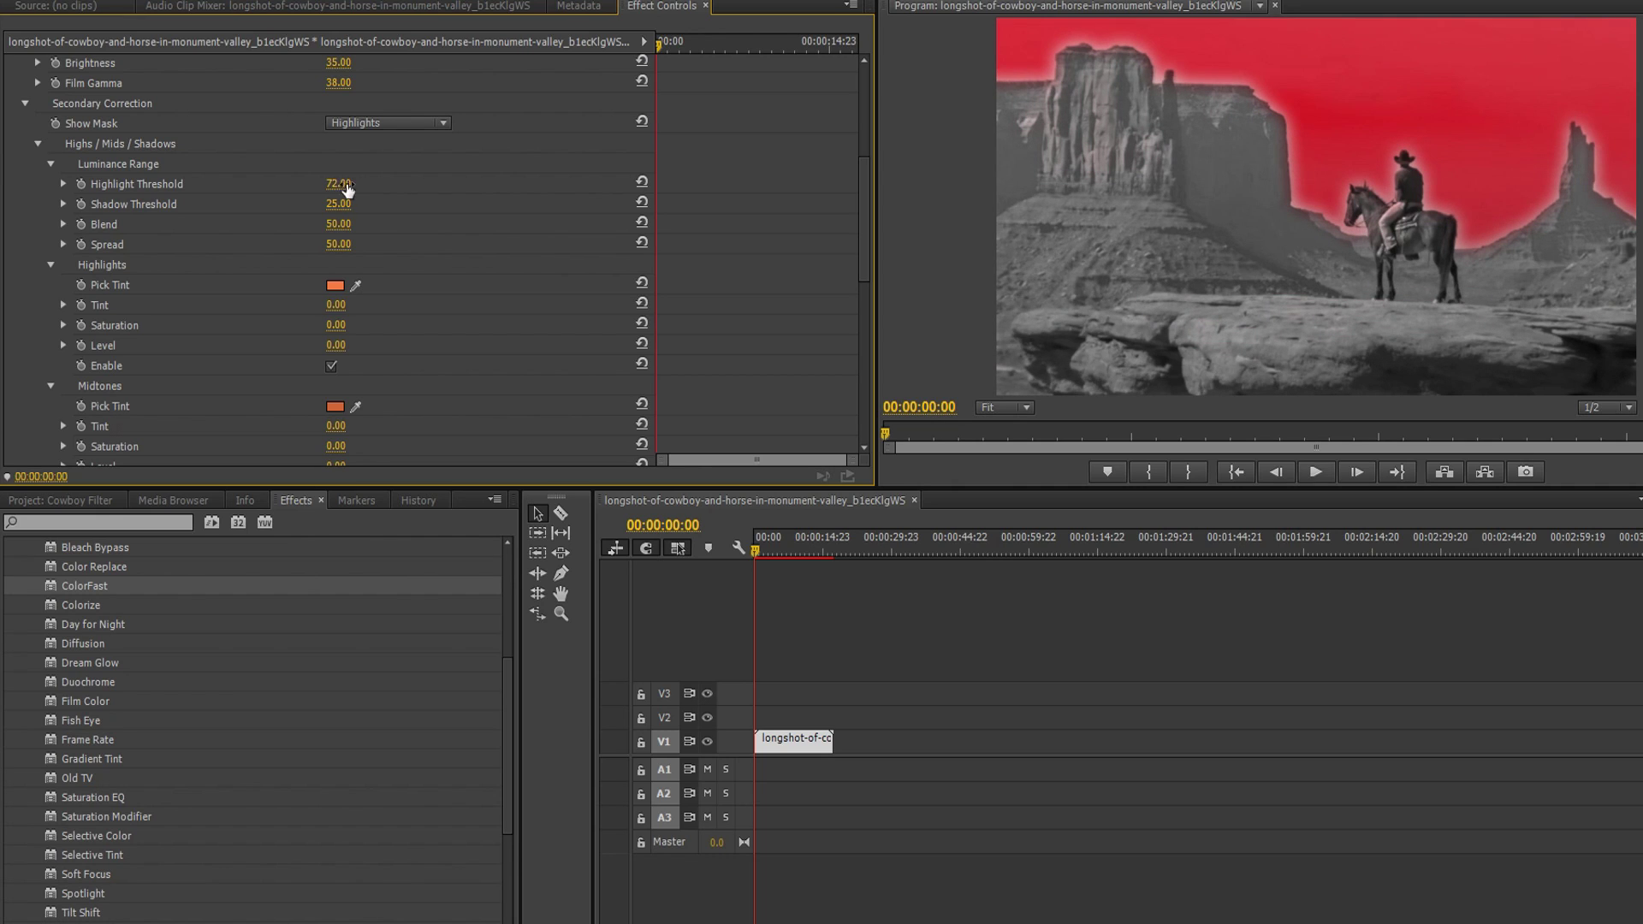
{"action": "left_click_drag", "start_coordinate": [339, 204], "coordinate": [350, 221]}
{"action": "left_click_drag", "start_coordinate": [338, 223], "coordinate": [321, 223]}
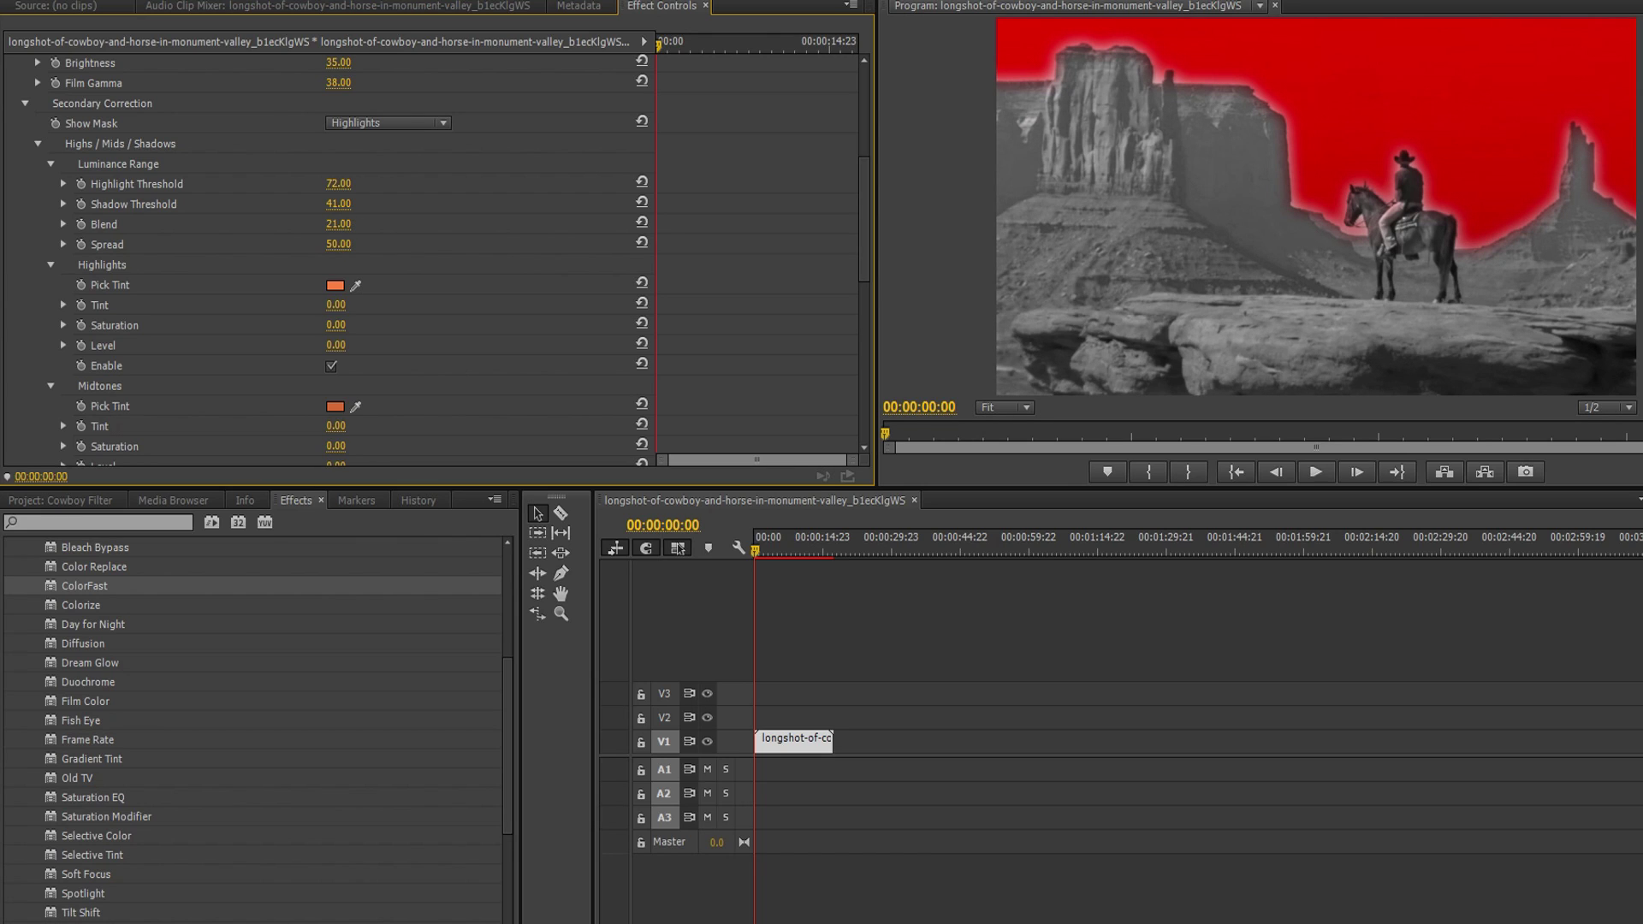
{"action": "mouse_move", "coordinate": [338, 244]}
{"action": "left_mouse_down"}
{"action": "mouse_move", "coordinate": [317, 244]}
{"action": "mouse_move", "coordinate": [358, 244]}
{"action": "left_mouse_up"}
Hide the mask preview and tint highlights light blue 74C9FF with Tint 45, Saturation 49, Level 90.
{"action": "left_click", "coordinate": [388, 123]}
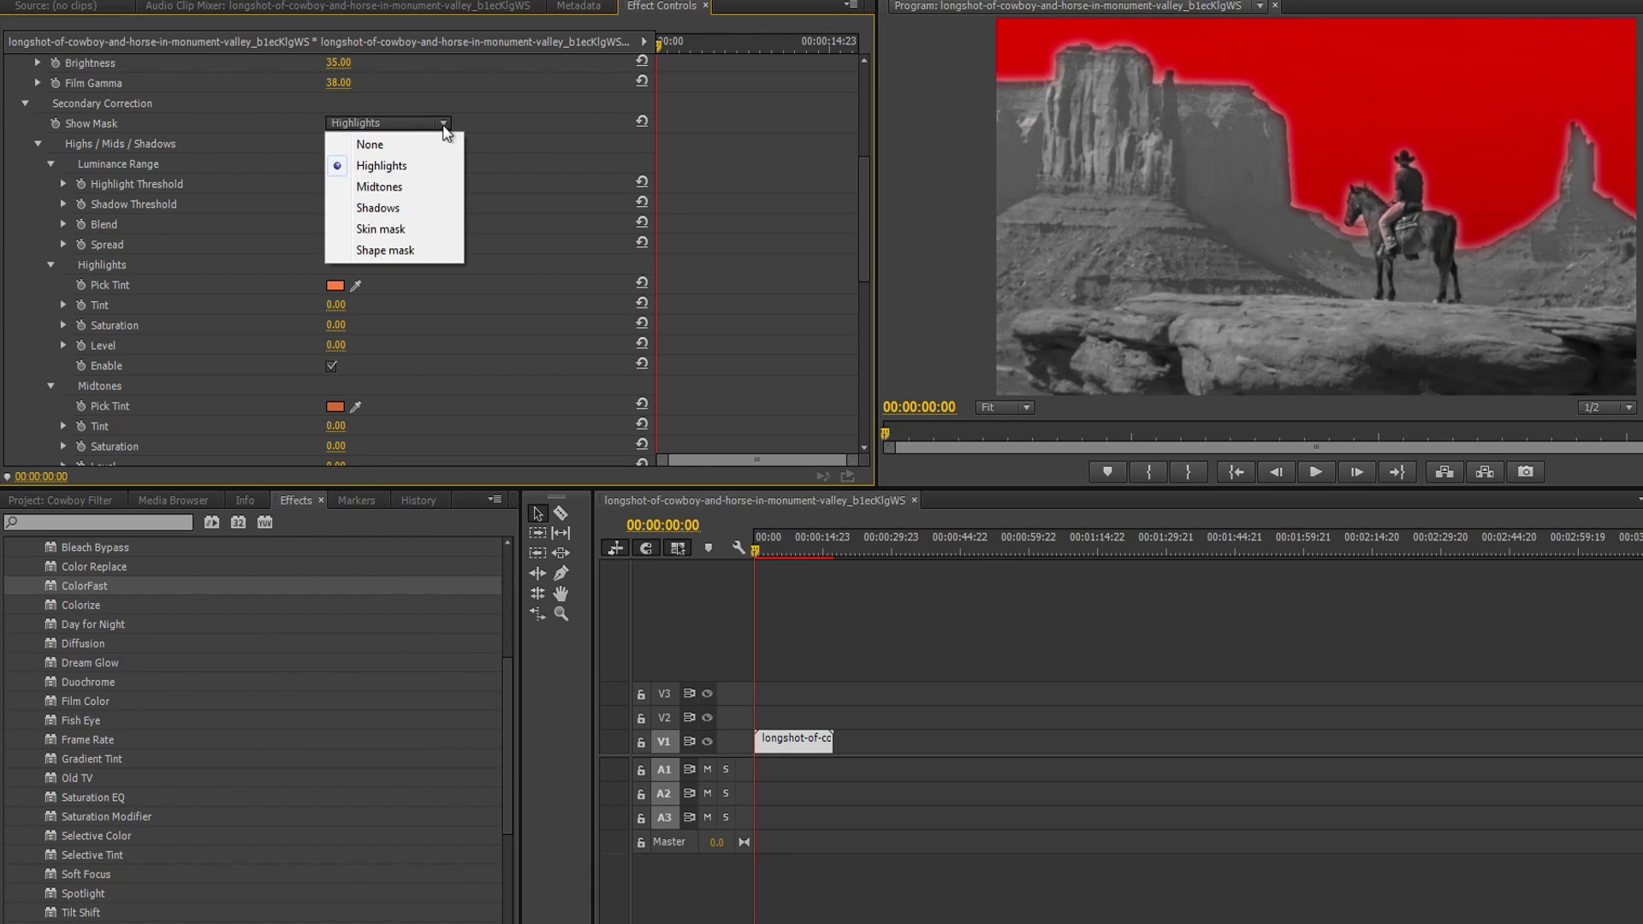
{"action": "left_click", "coordinate": [420, 141]}
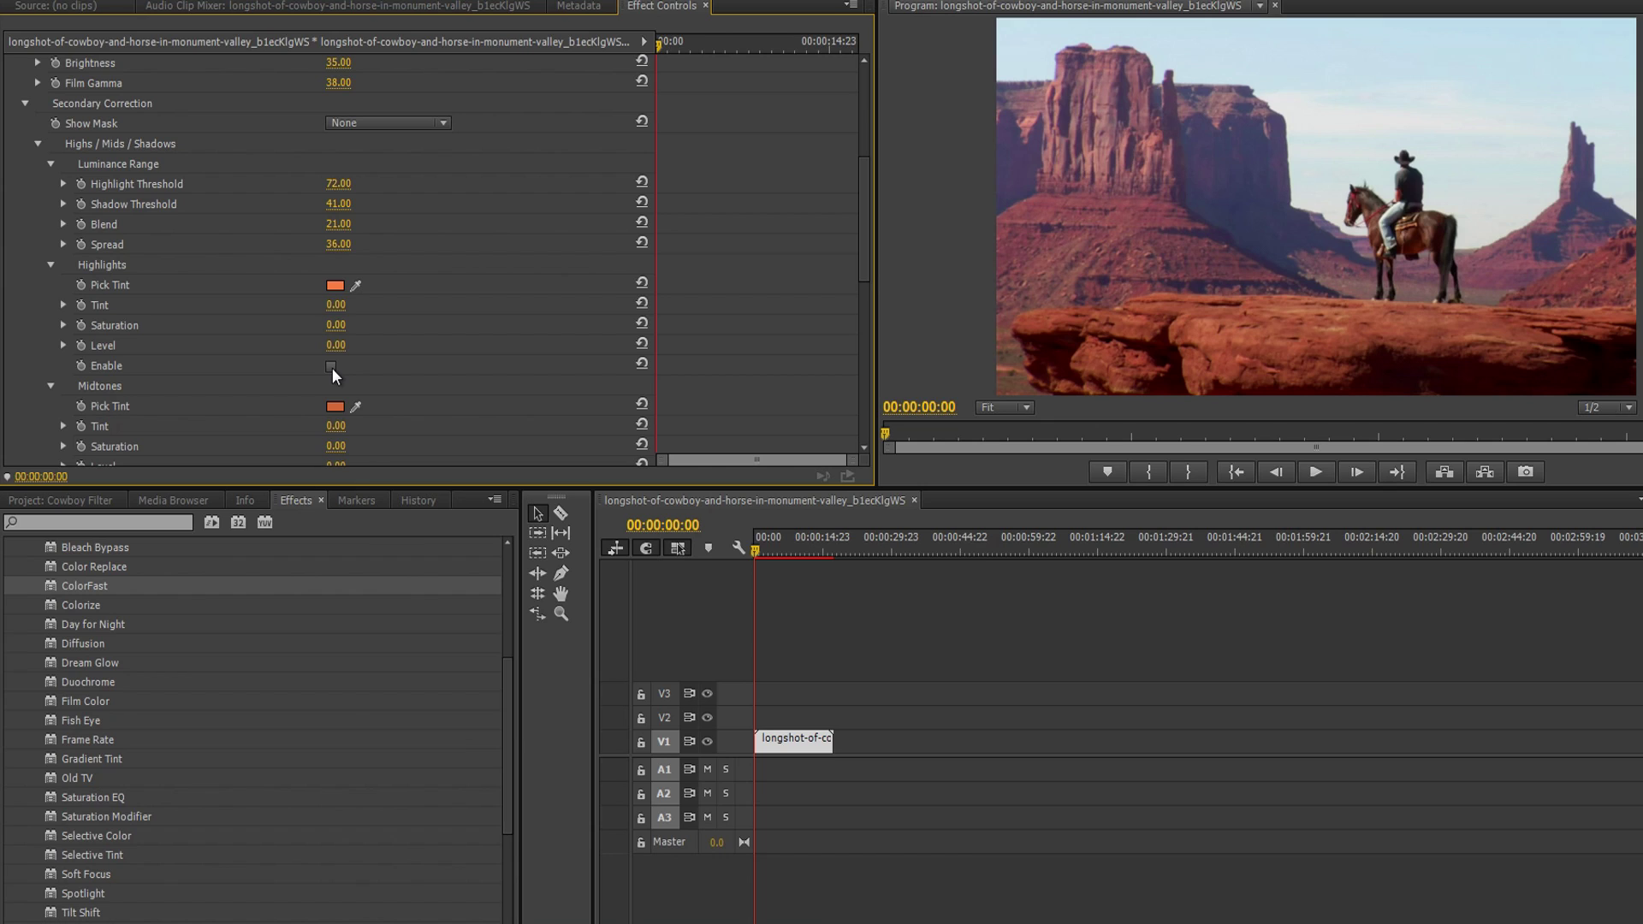
{"action": "left_click", "coordinate": [335, 285]}
{"action": "left_click_drag", "start_coordinate": [809, 632], "coordinate": [803, 635]}
{"action": "left_click", "coordinate": [1068, 377]}
{"action": "left_click_drag", "start_coordinate": [336, 345], "coordinate": [411, 345]}
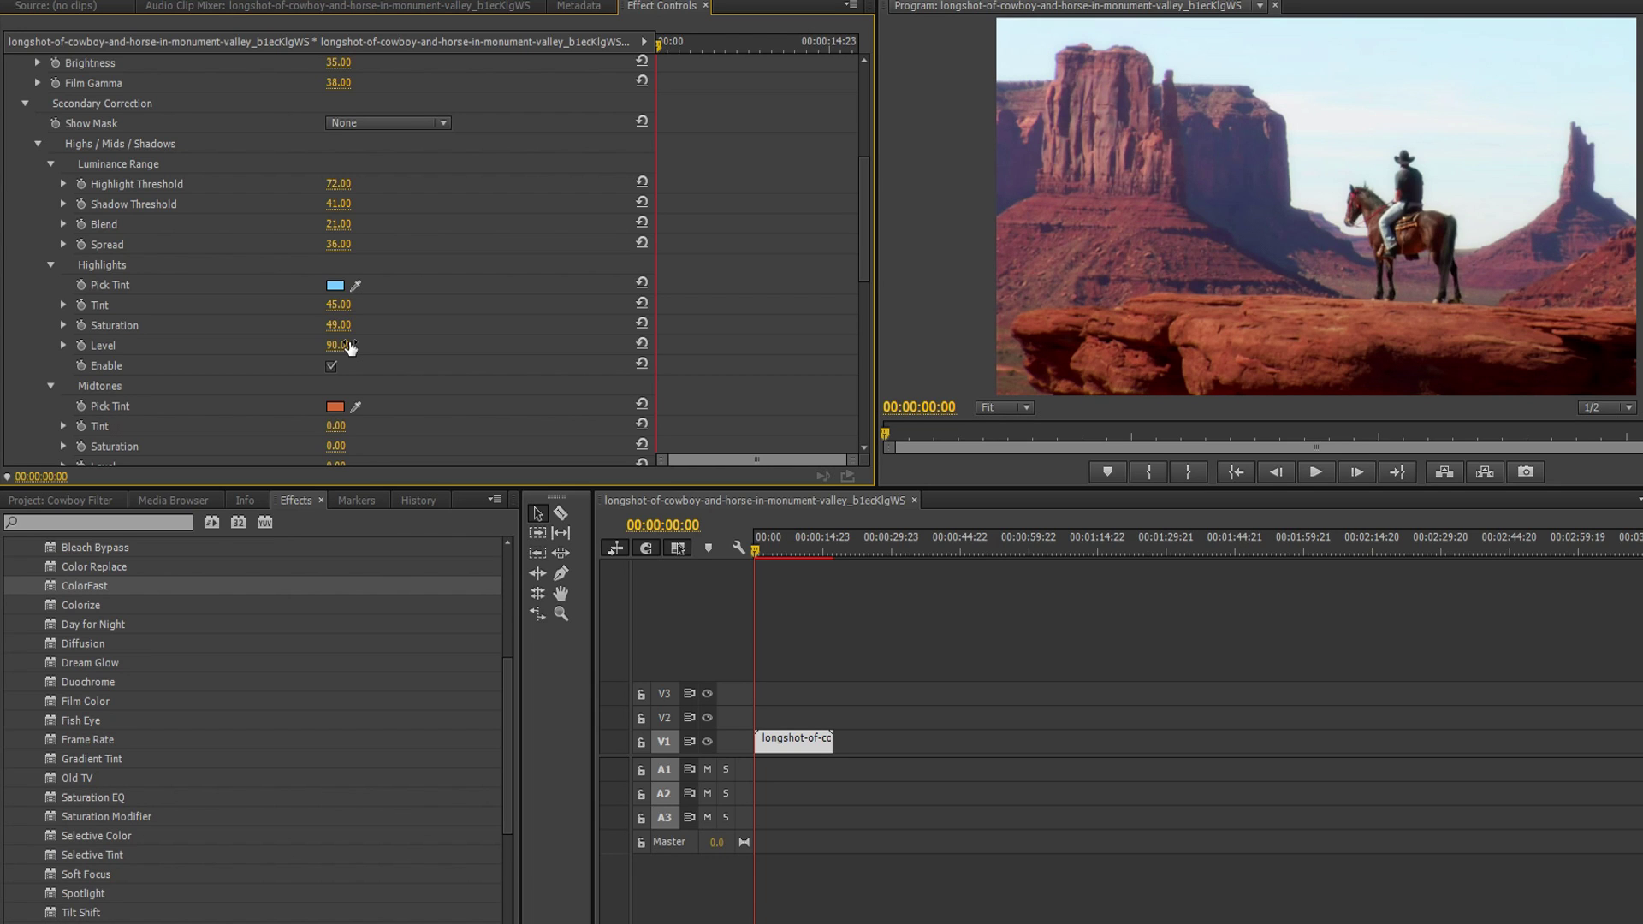
Preview the Midtones mask.
{"action": "scroll", "coordinate": [350, 347], "scroll_direction": "up", "scroll_amount": 2}
{"action": "left_click", "coordinate": [387, 219]}
{"action": "left_click", "coordinate": [379, 282]}
Hide the mask preview, tint the midtones orange, and drop Vignette onto the cowboy clip.
{"action": "left_click", "coordinate": [387, 218]}
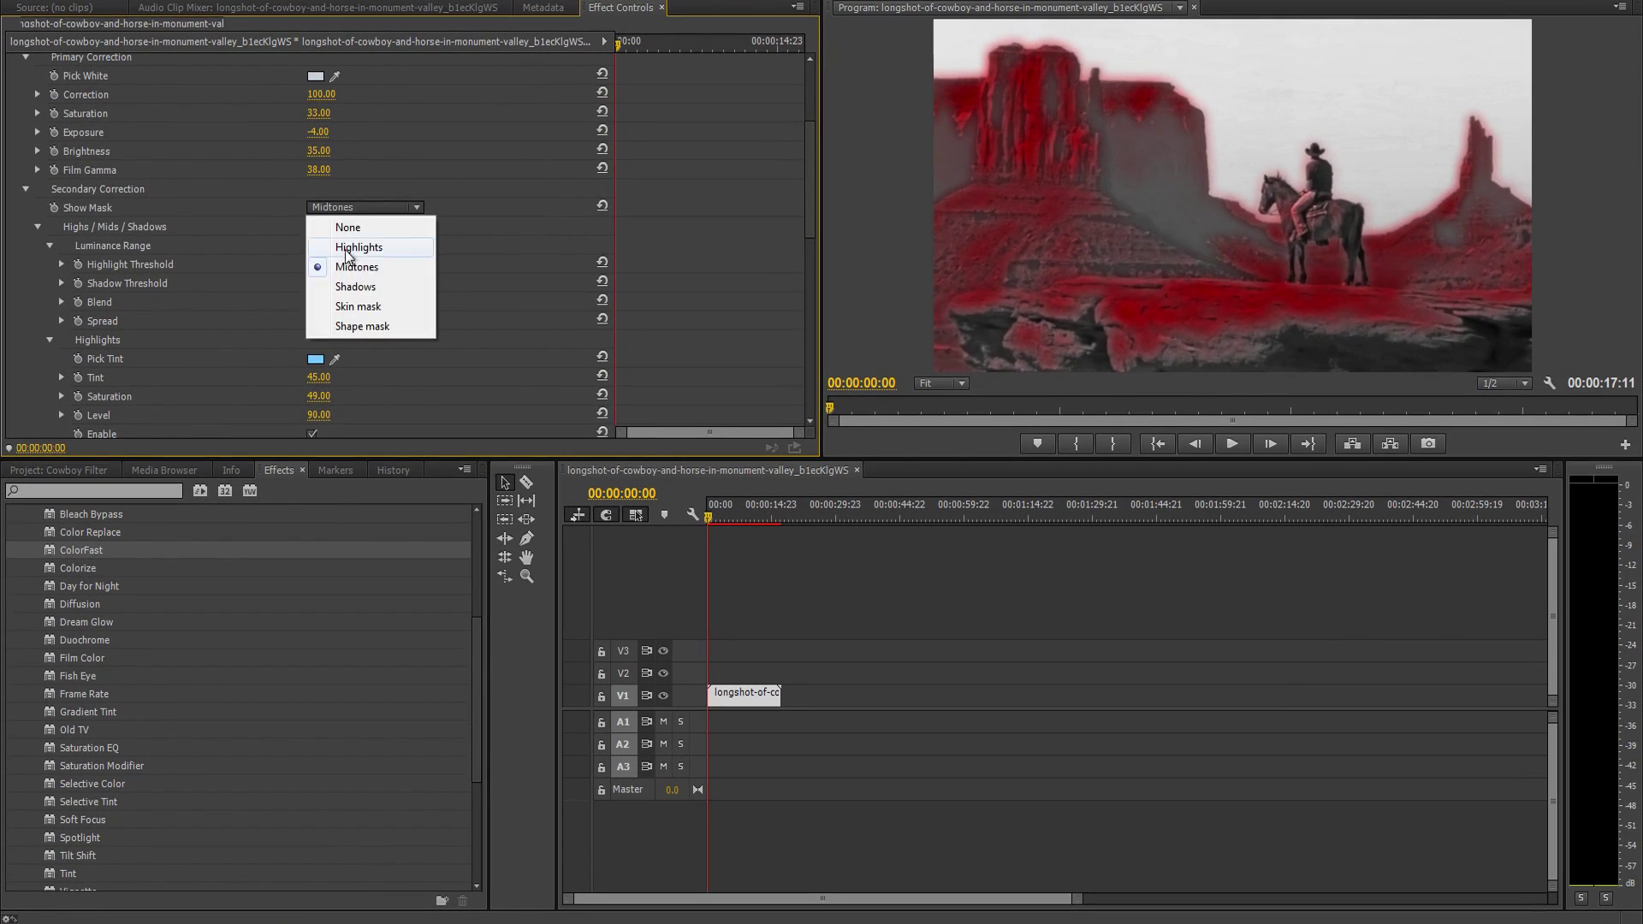
{"action": "left_click", "coordinate": [349, 227]}
{"action": "scroll", "coordinate": [347, 254], "scroll_direction": "down", "scroll_amount": 3}
{"action": "left_click", "coordinate": [316, 243]}
{"action": "left_click", "coordinate": [1009, 341]}
{"action": "scroll", "coordinate": [349, 249], "scroll_direction": "up", "scroll_amount": 1}
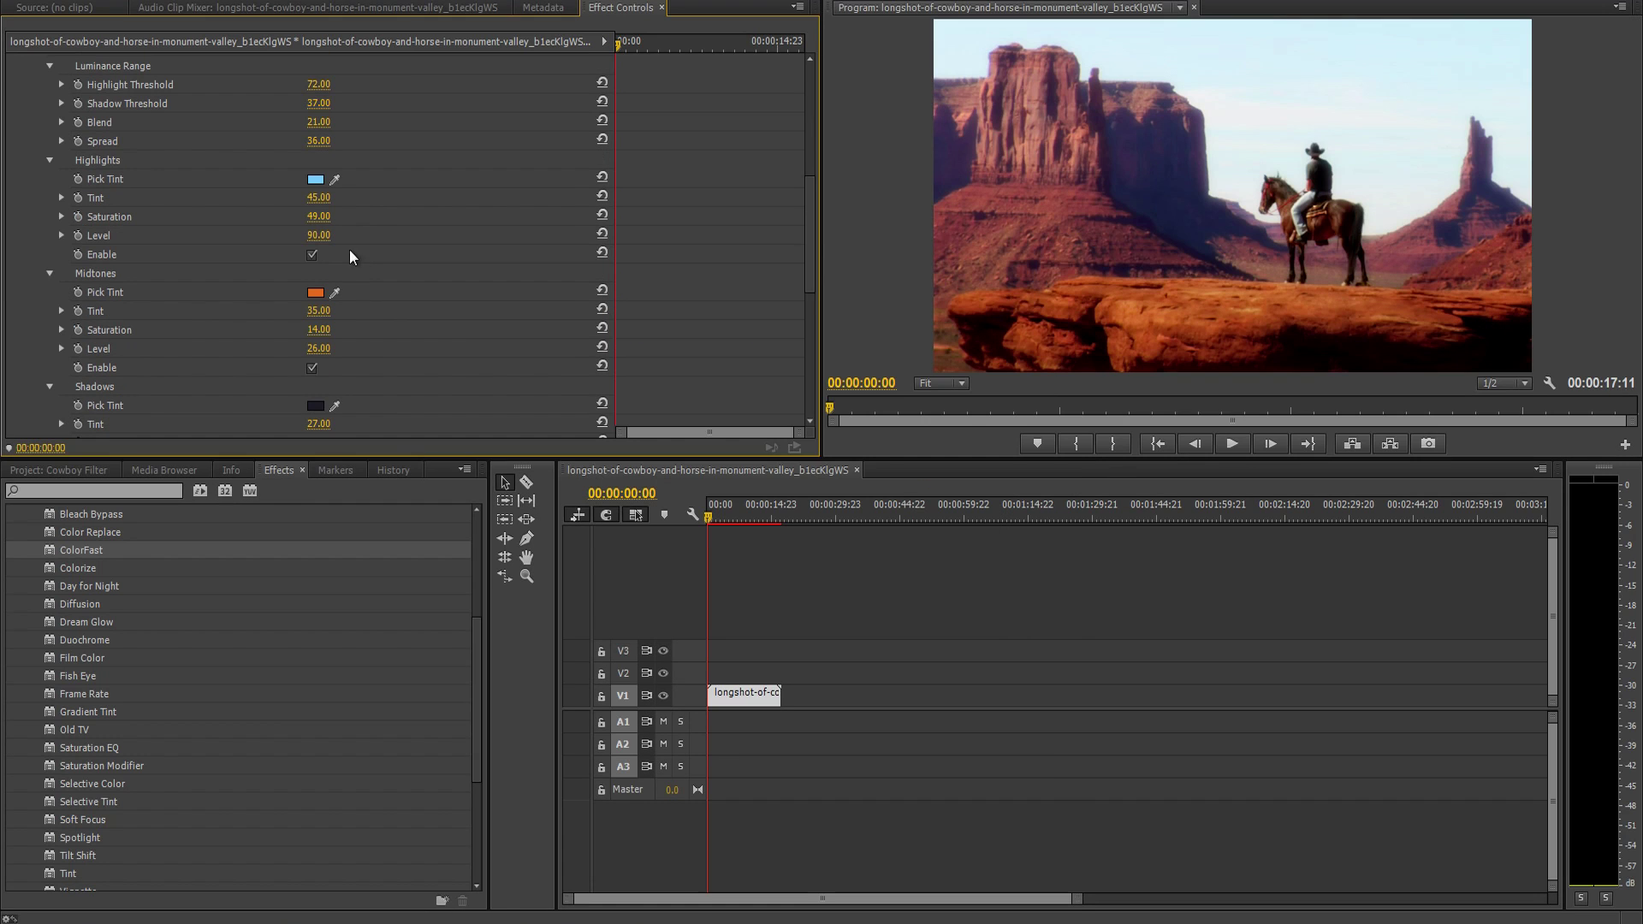
{"action": "scroll", "coordinate": [242, 789], "scroll_direction": "down", "scroll_amount": 1}
{"action": "left_click_drag", "start_coordinate": [78, 850], "coordinate": [743, 693]}
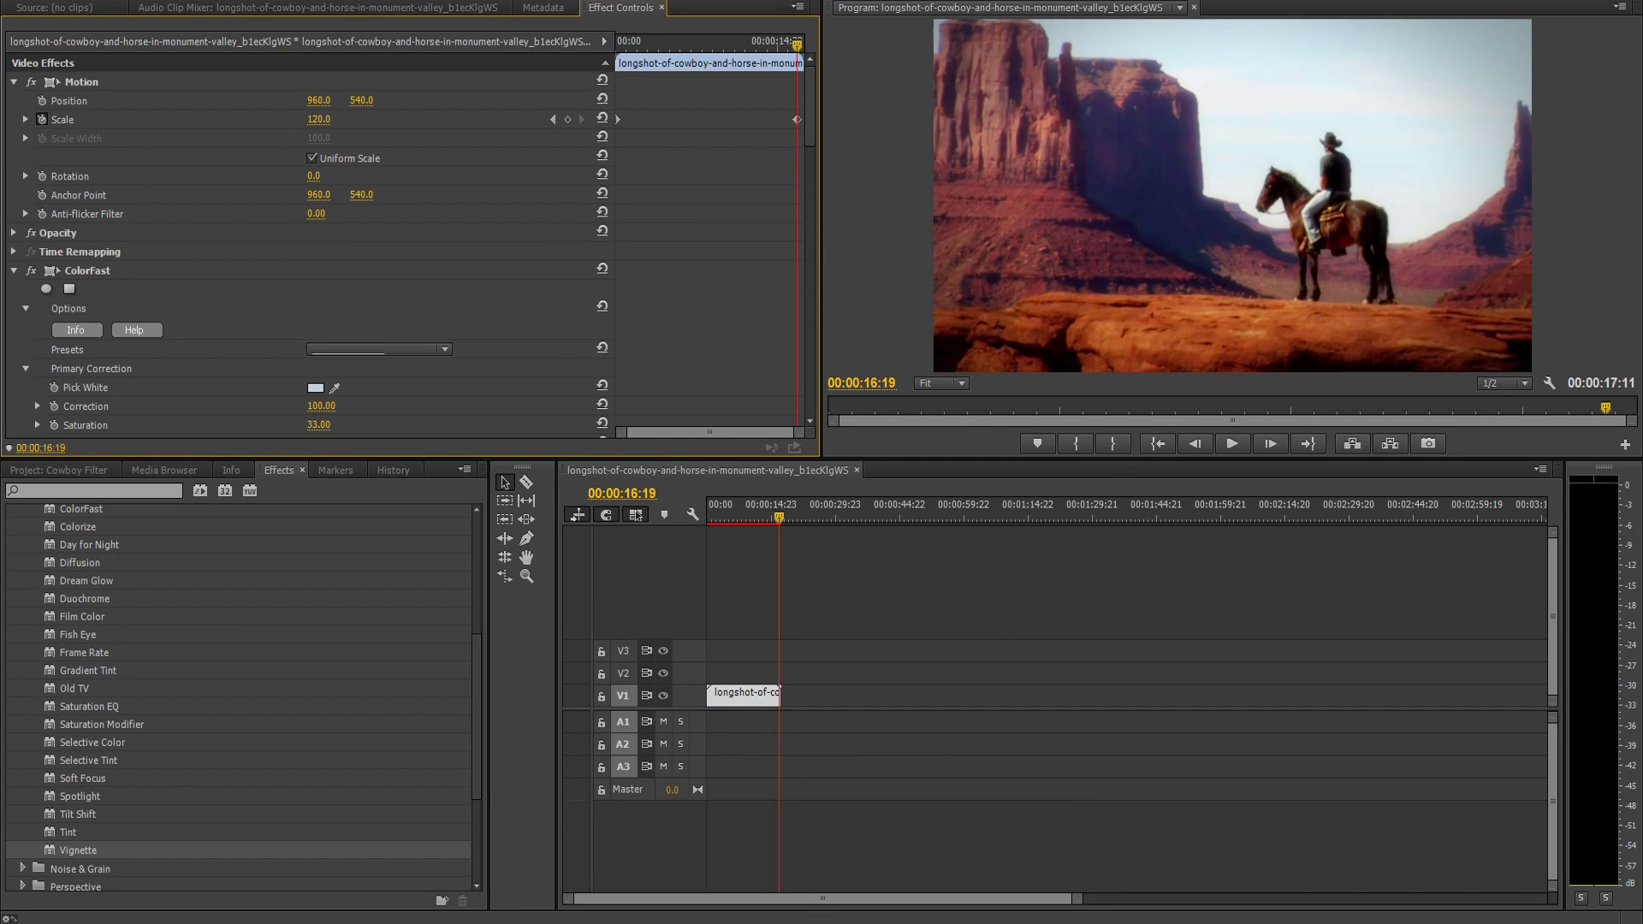